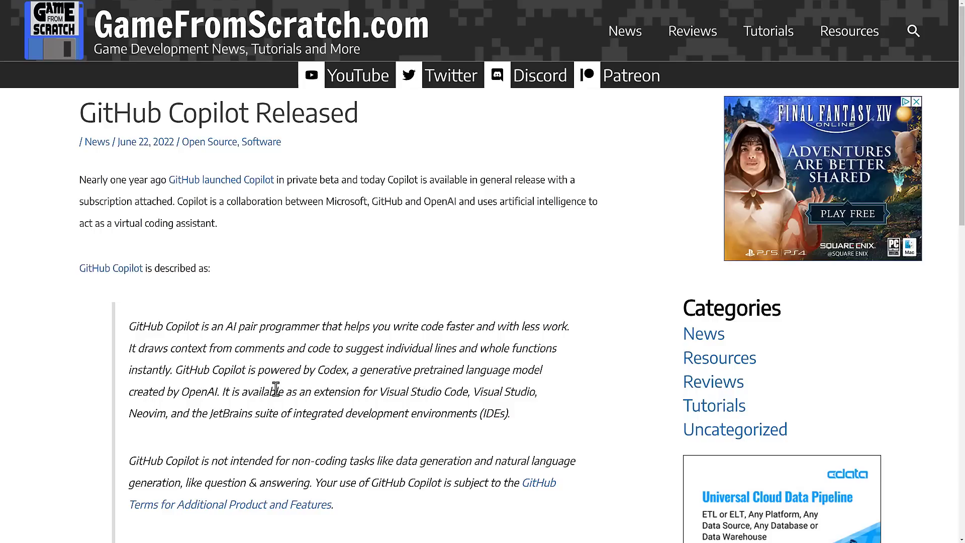
- Switch browser tabs from the GameFromScratch article to the GitHub Copilot X page
key("ctrl+Tab")
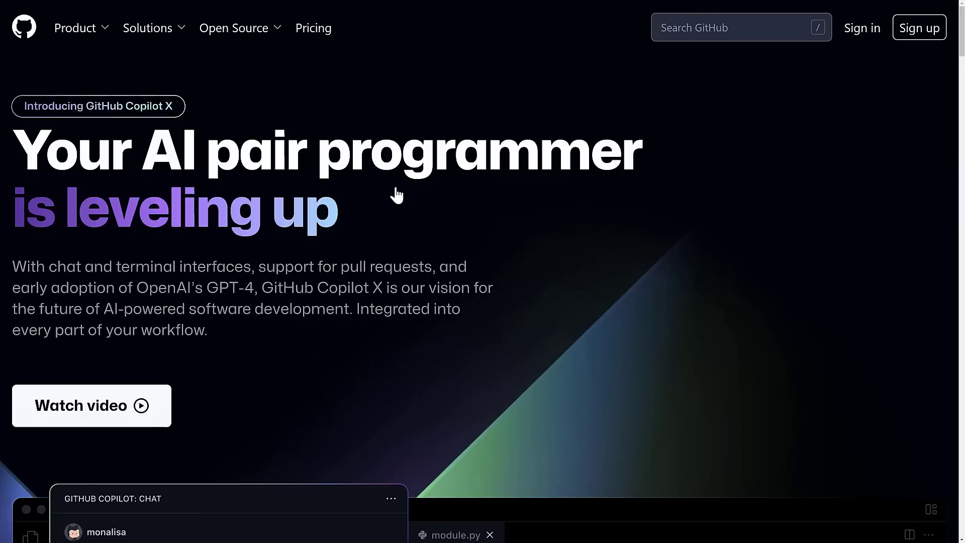
- Scroll past the Copilot chat and module.py demo to 'Docs that feel tailored for you'
scroll(442, 171, "down", 3)
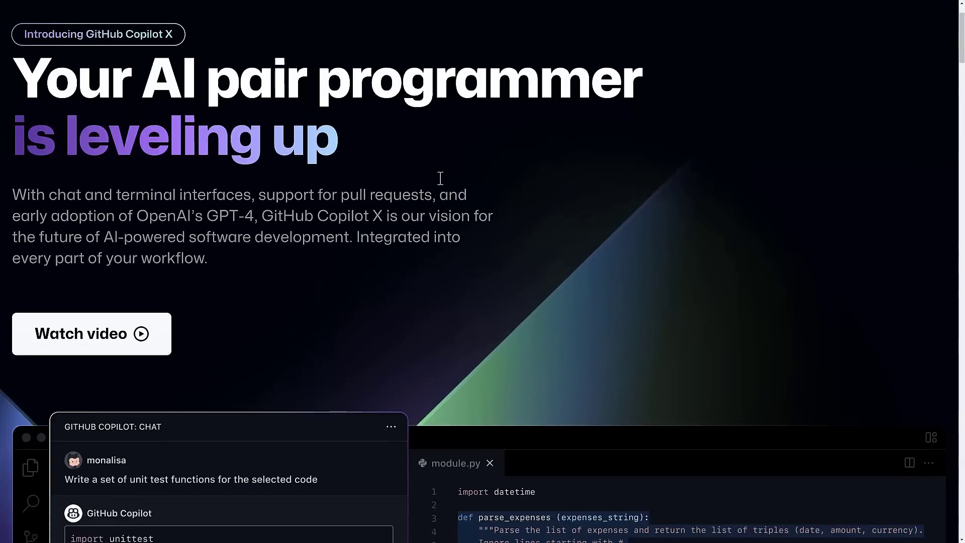
scroll(436, 184, "down", 5)
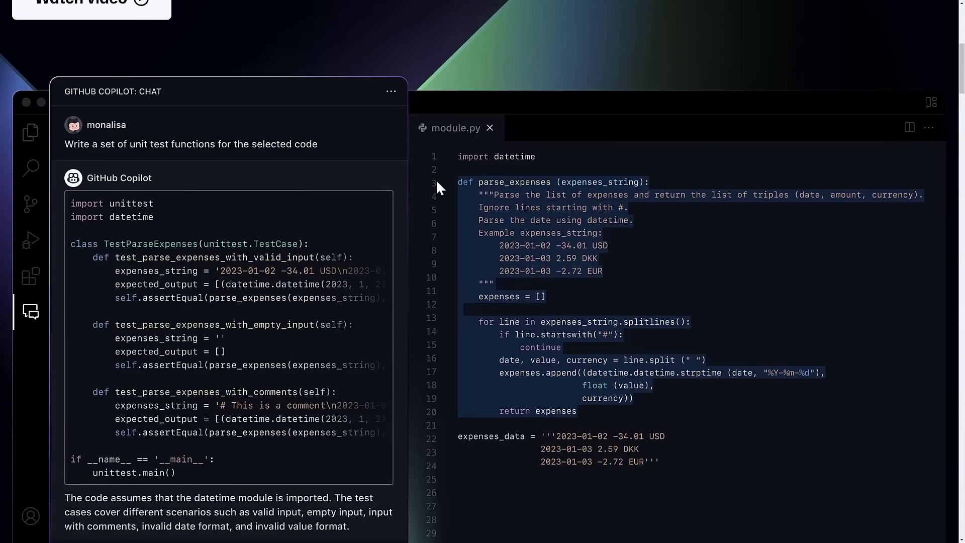
scroll(437, 182, "down", 2)
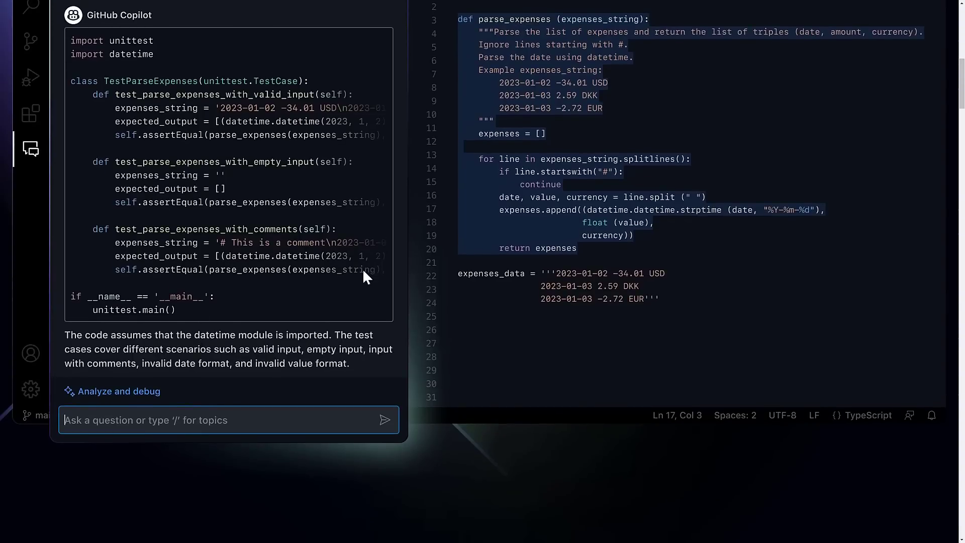
scroll(766, 214, "up", 4)
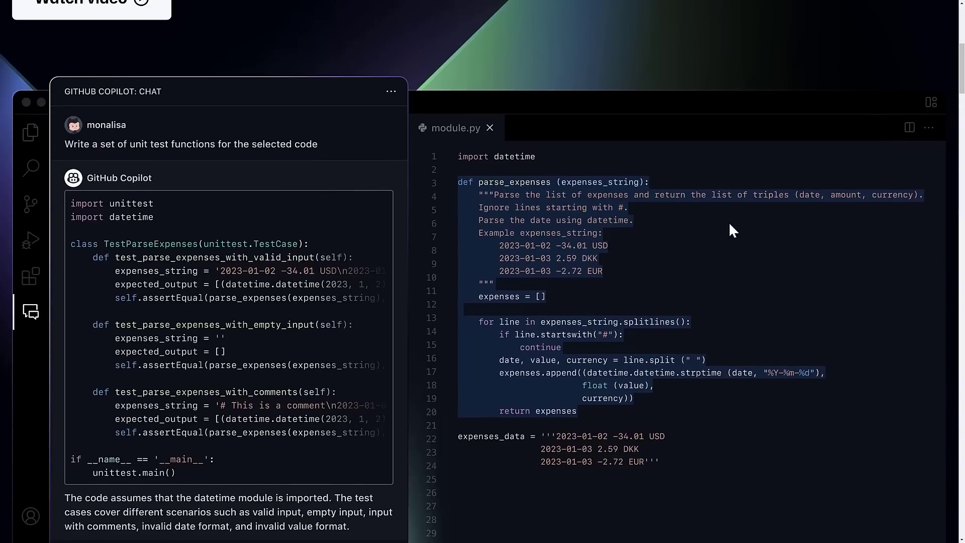
scroll(729, 221, "down", 12)
scroll(724, 218, "up", 3)
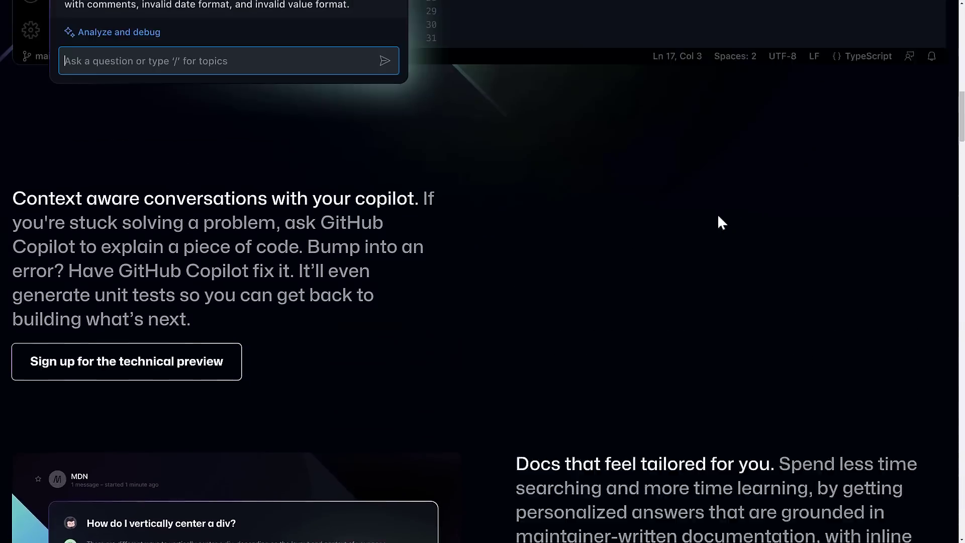
scroll(718, 217, "up", 6)
scroll(702, 217, "down", 6)
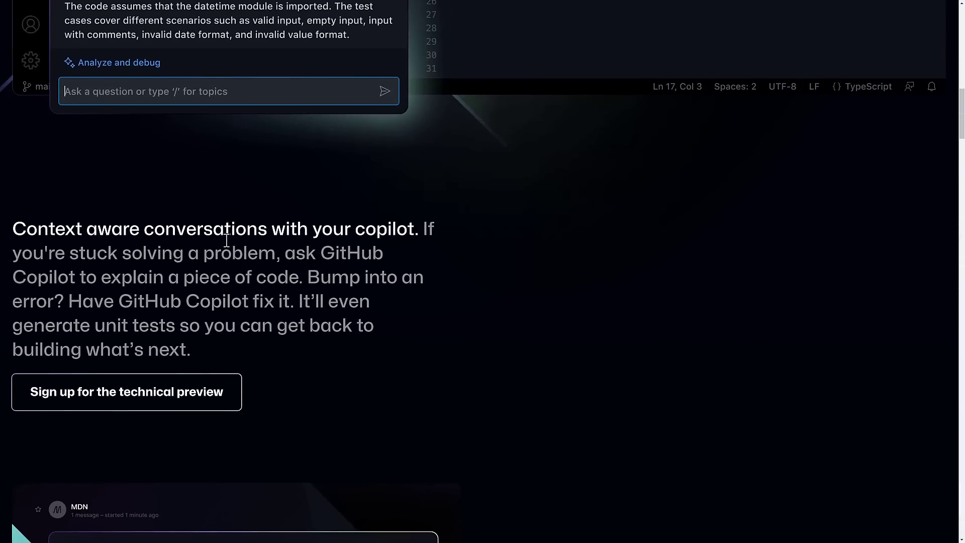
scroll(226, 241, "down", 4)
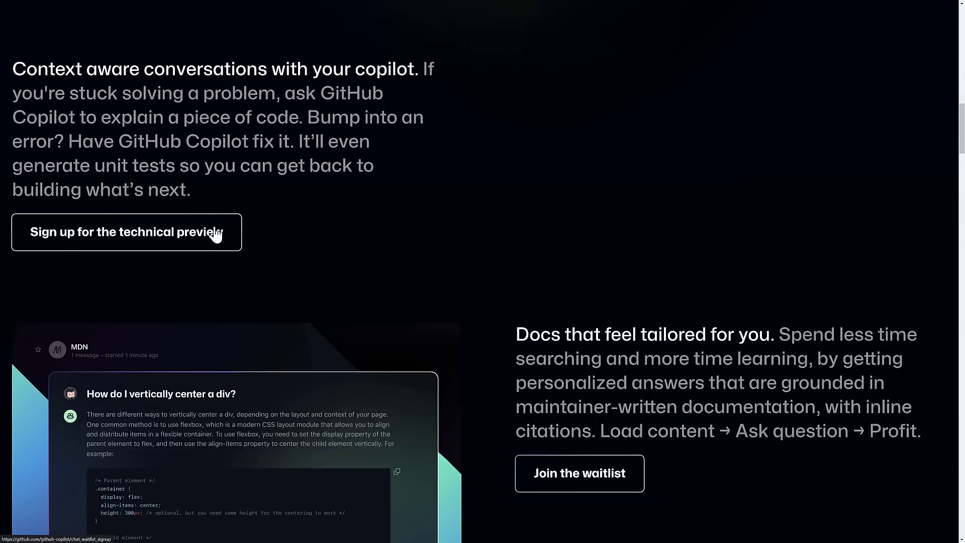
scroll(315, 209, "up", 12)
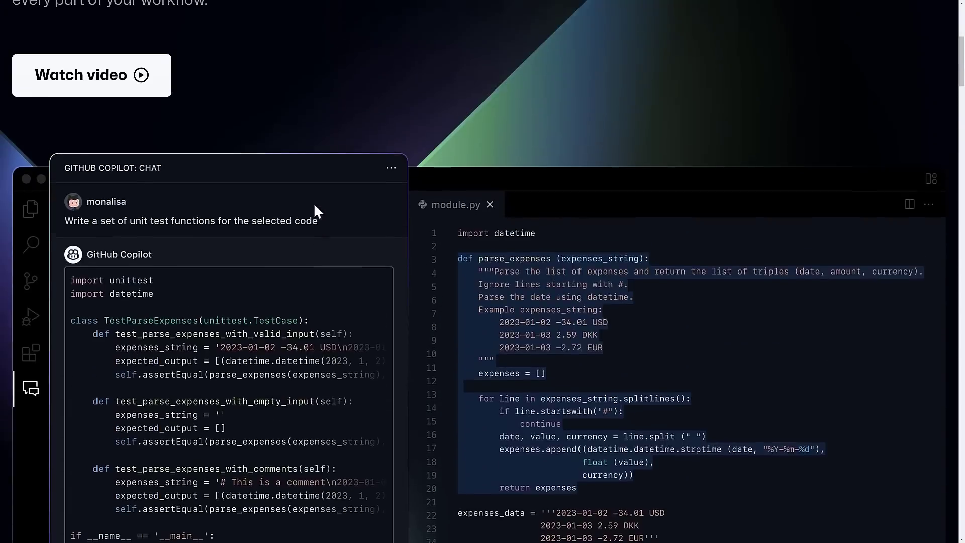
scroll(314, 206, "up", 5)
scroll(213, 401, "up", 2)
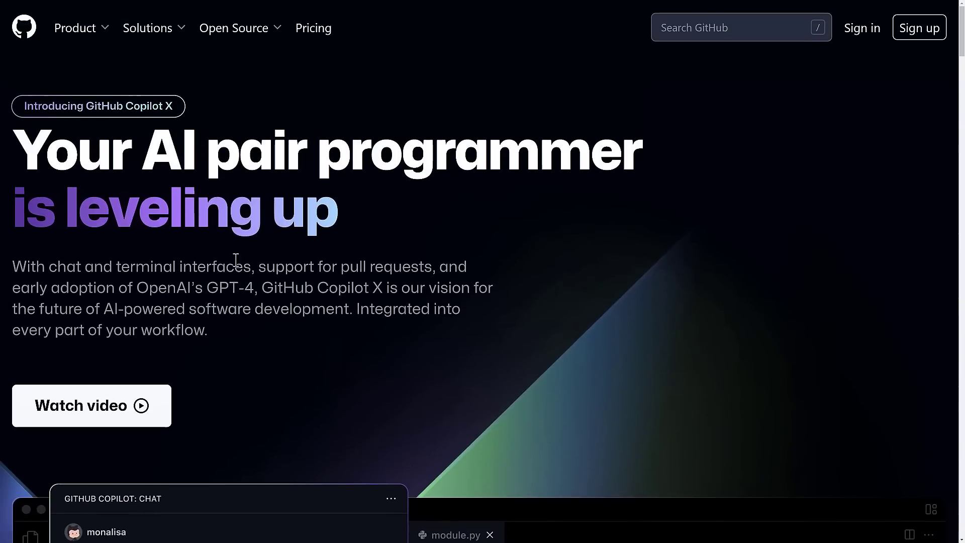
scroll(297, 262, "down", 7)
scroll(300, 274, "down", 15)
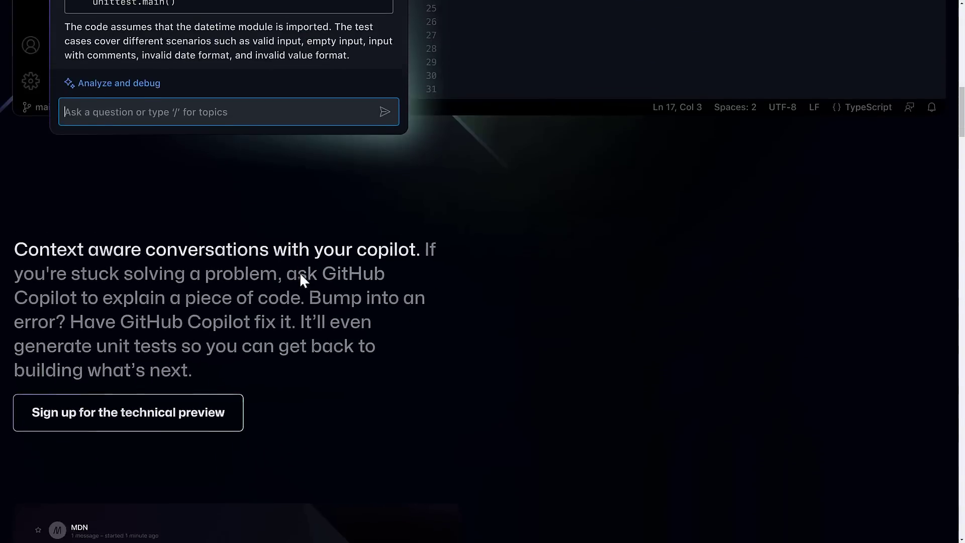
scroll(300, 278, "down", 1)
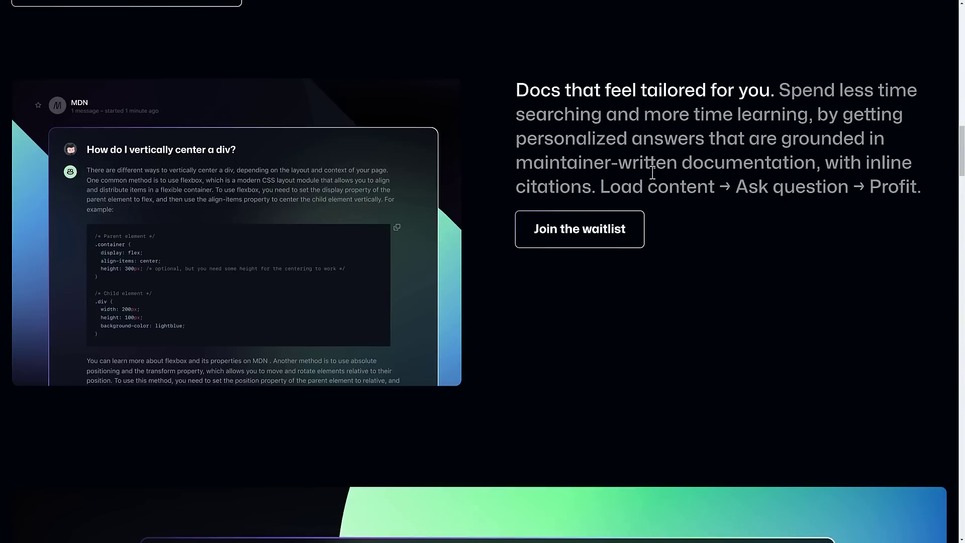
left_click_drag(777, 91, 884, 211)
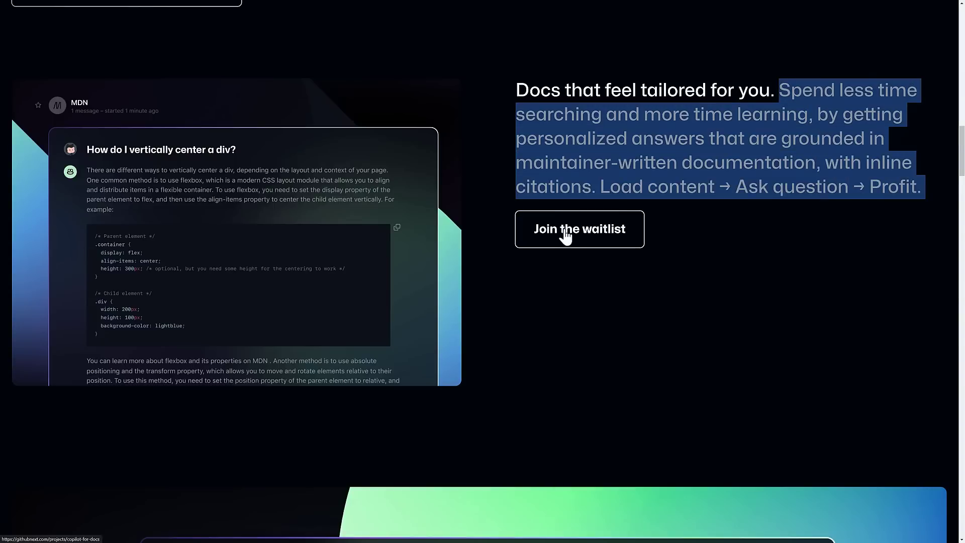
left_click(682, 183)
left_click_drag(610, 187, 707, 182)
left_click(704, 173)
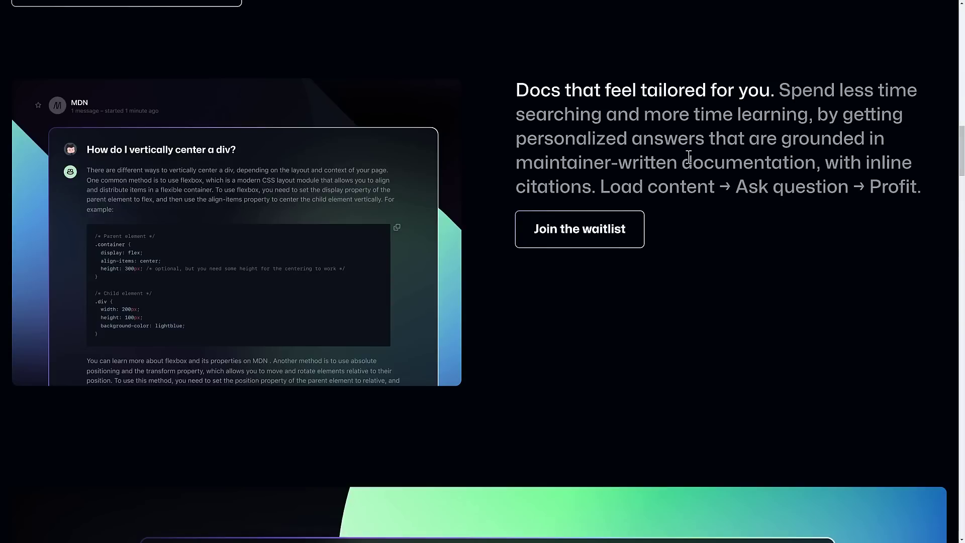
- Scroll past the 'Add edges for type assignability #920' card to 'Pull requests that tell a story'
scroll(672, 151, "down", 2)
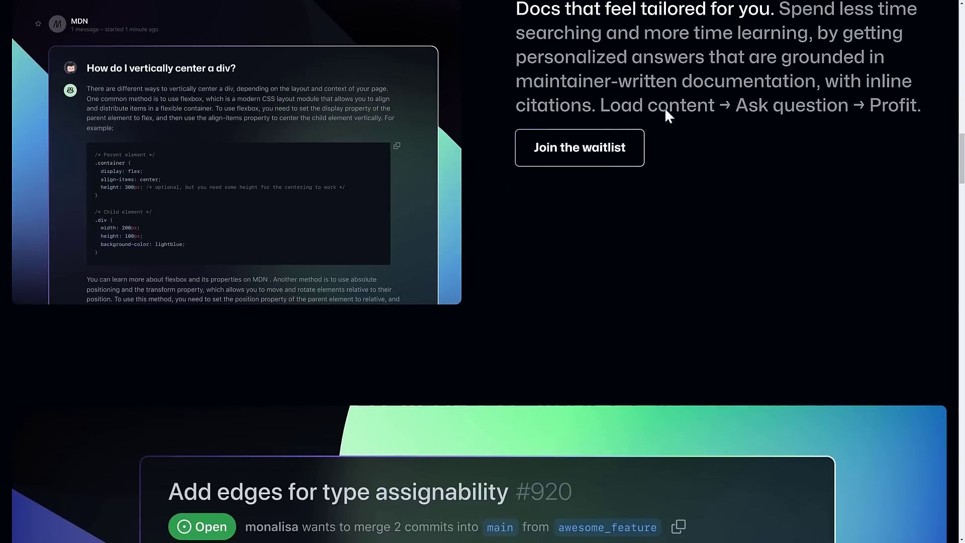
scroll(677, 140, "down", 6)
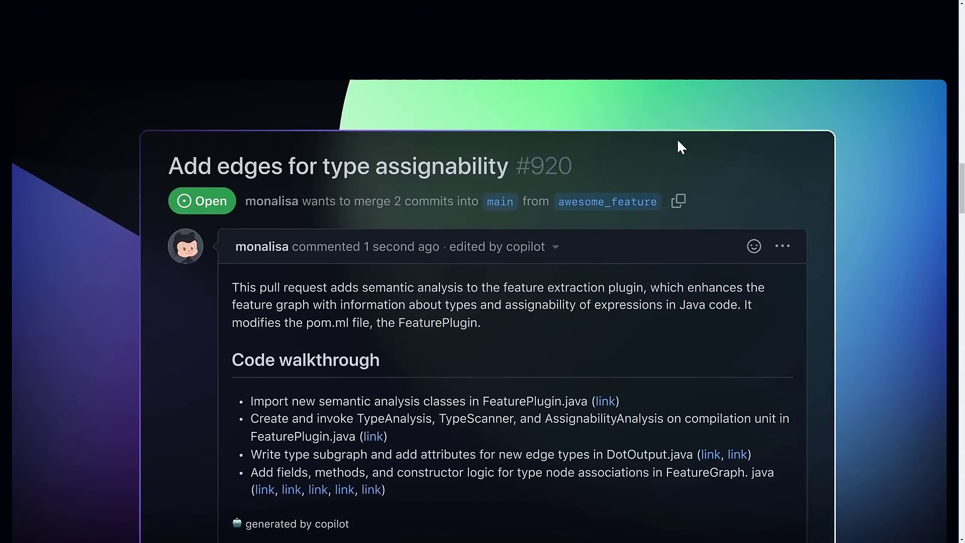
scroll(679, 146, "down", 2)
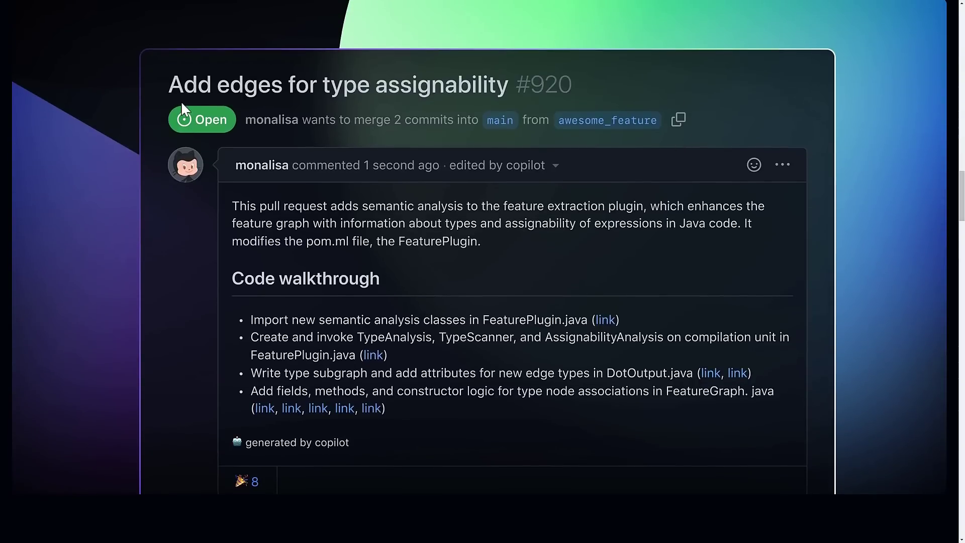
scroll(575, 205, "down", 10)
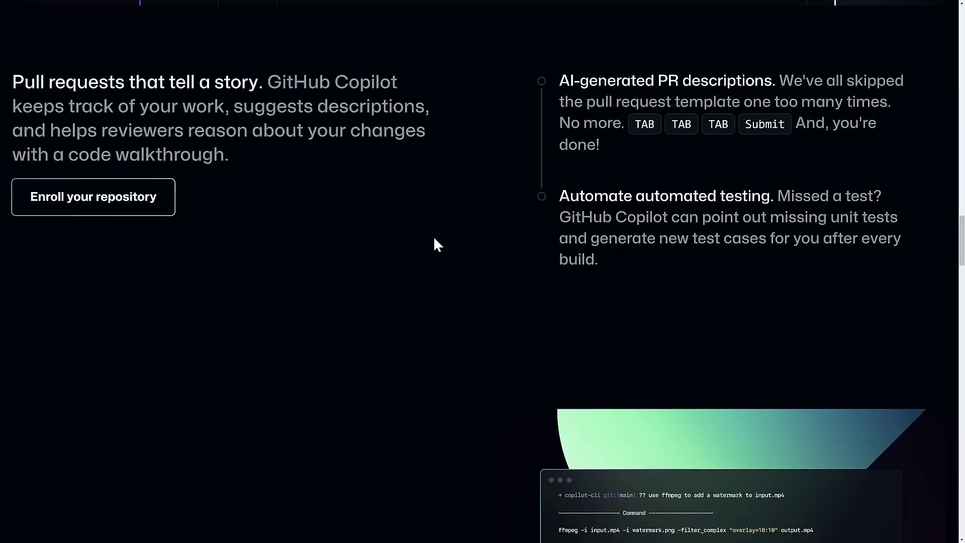
- Scroll down to the CLI terminal example, then back up to the page headline
scroll(435, 241, "down", 3)
scroll(435, 241, "down", 3)
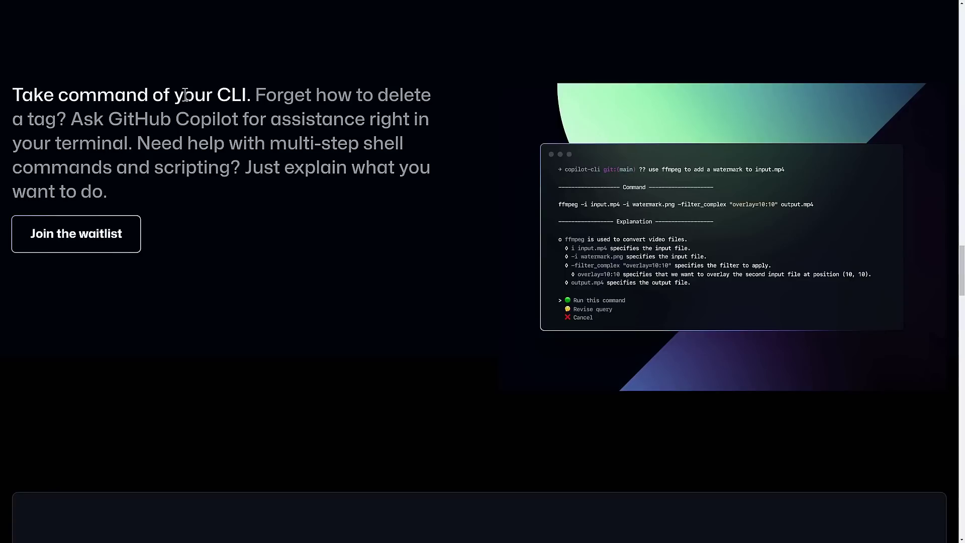
scroll(526, 270, "up", 20)
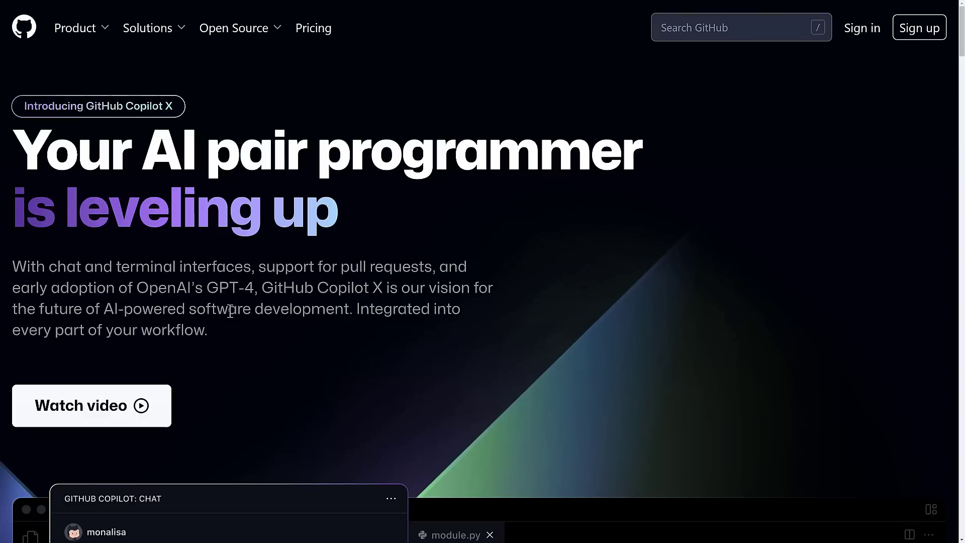
- Highlight 'GPT-4' in the introduction text, then clear the highlight
left_click_drag(254, 290, 206, 289)
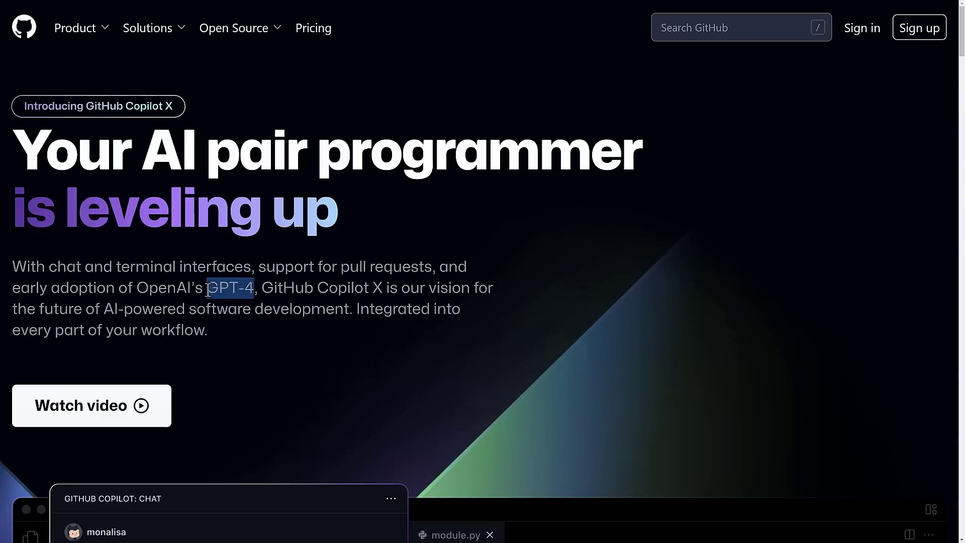
left_click(349, 276)
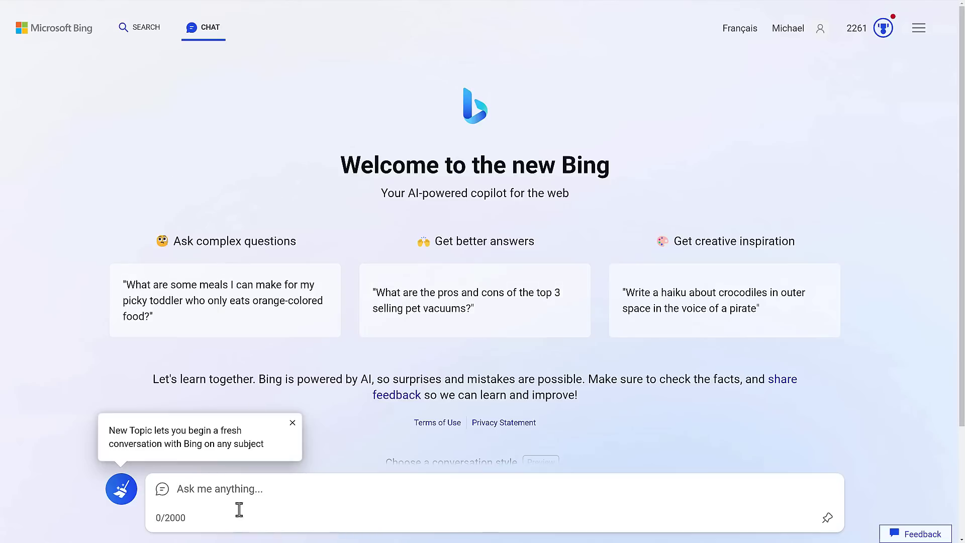
- Ask Bing how to create a GDScript cube named bob with a rigid body in Godot
left_click(294, 424)
left_click(280, 487)
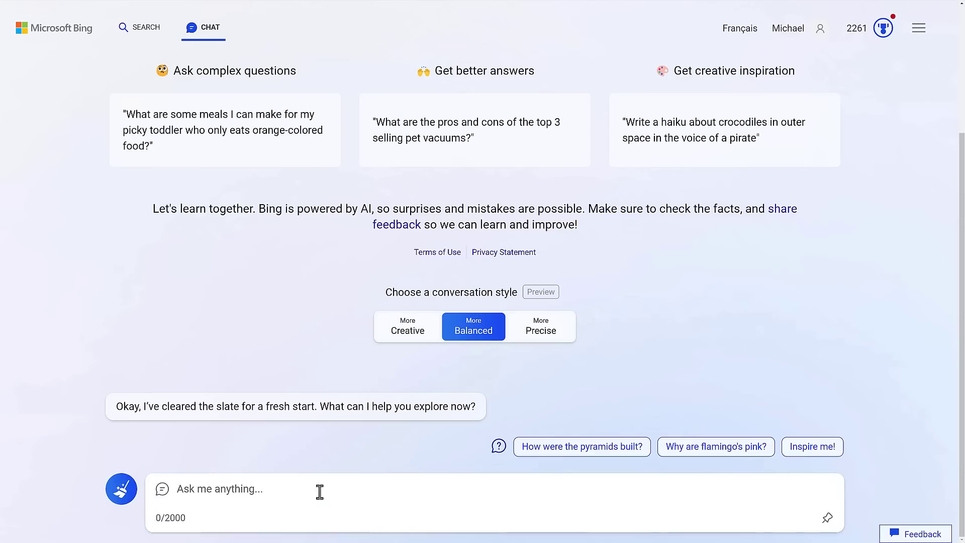
type("In the Godot g")
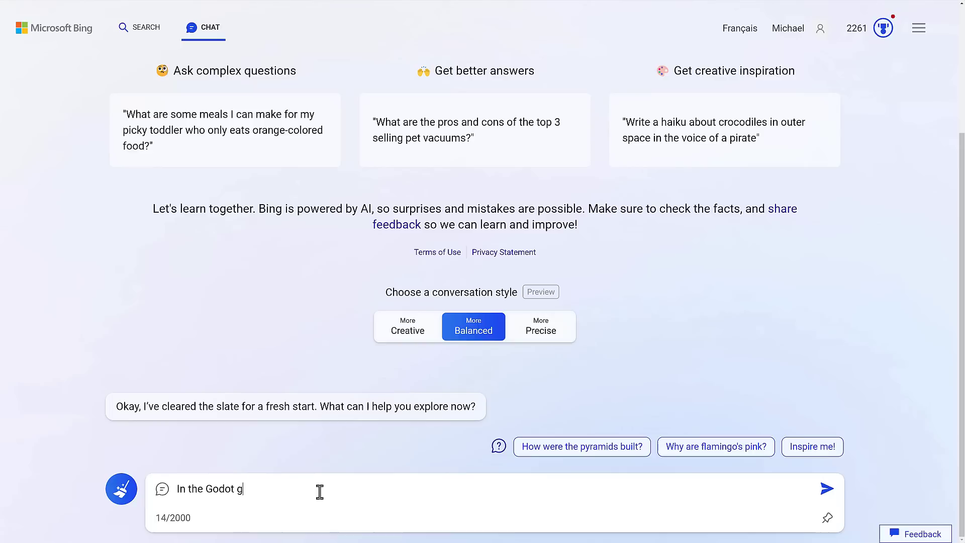
type("ame engine using GDScript ")
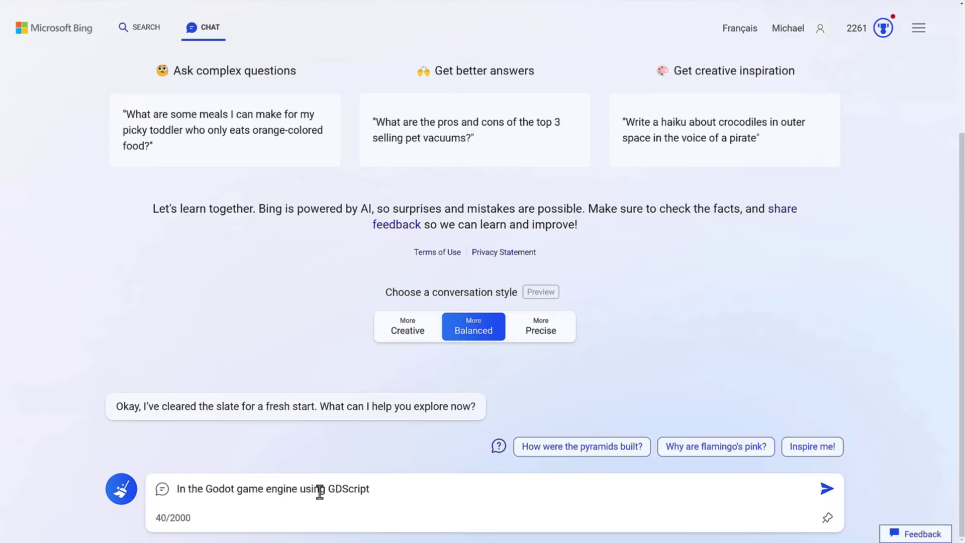
type("I want to create a cube na")
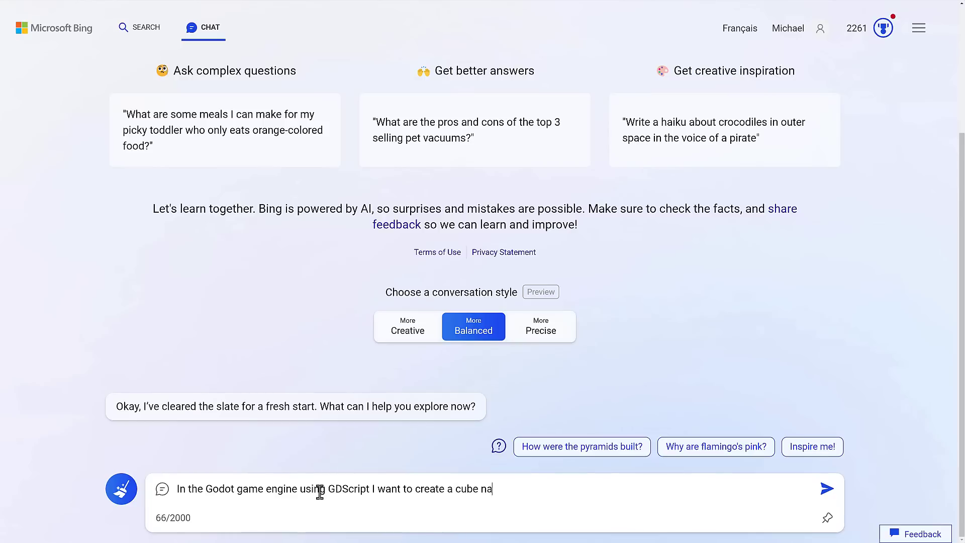
type("med bob with a rigid bod")
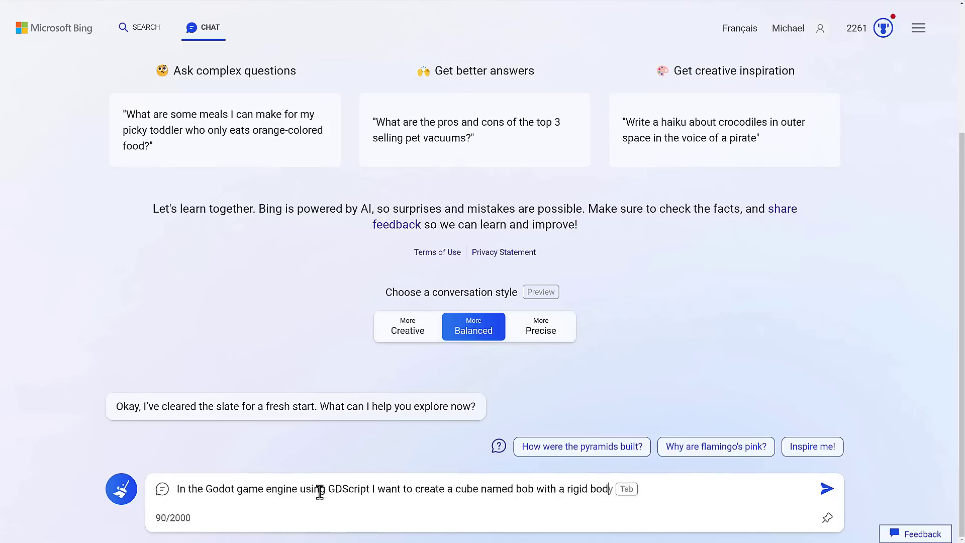
type("y attached")
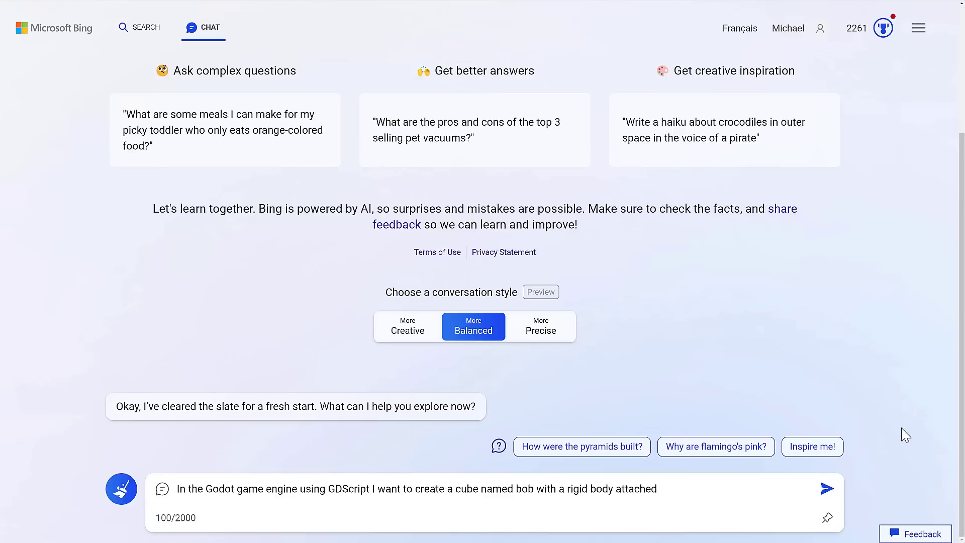
left_click(826, 489)
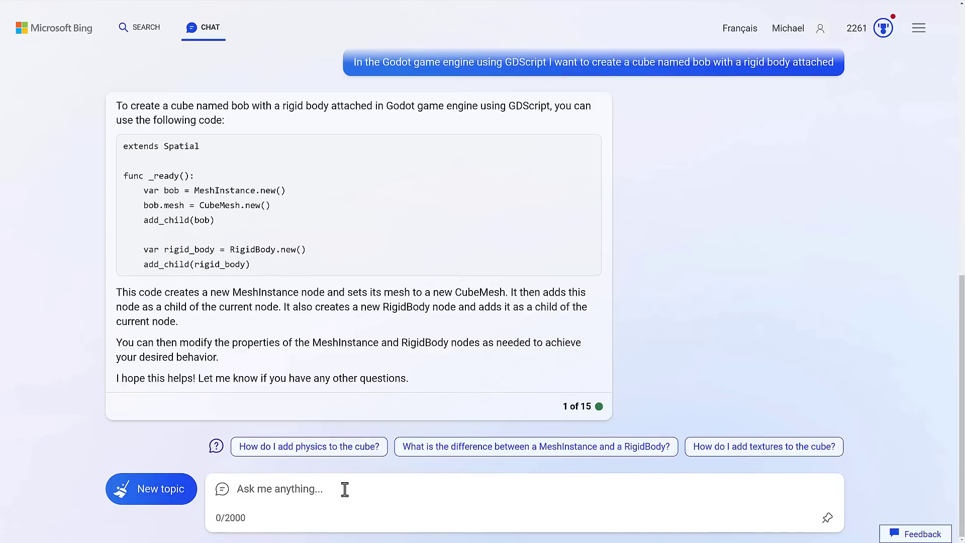
- Type the follow-up 'Now I want to apply an physics impulse of (0,-10,0) to bob'
type("Now I")
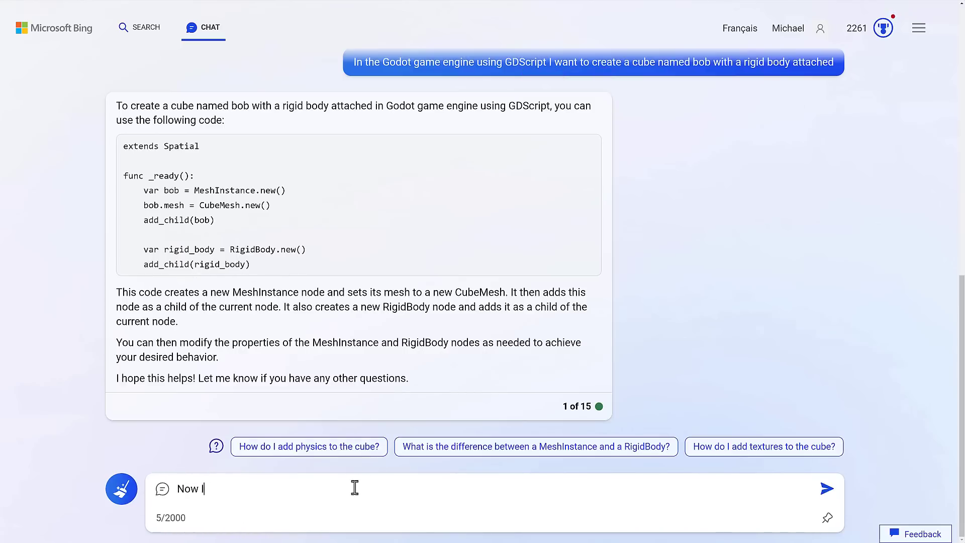
type(" want to apply a ")
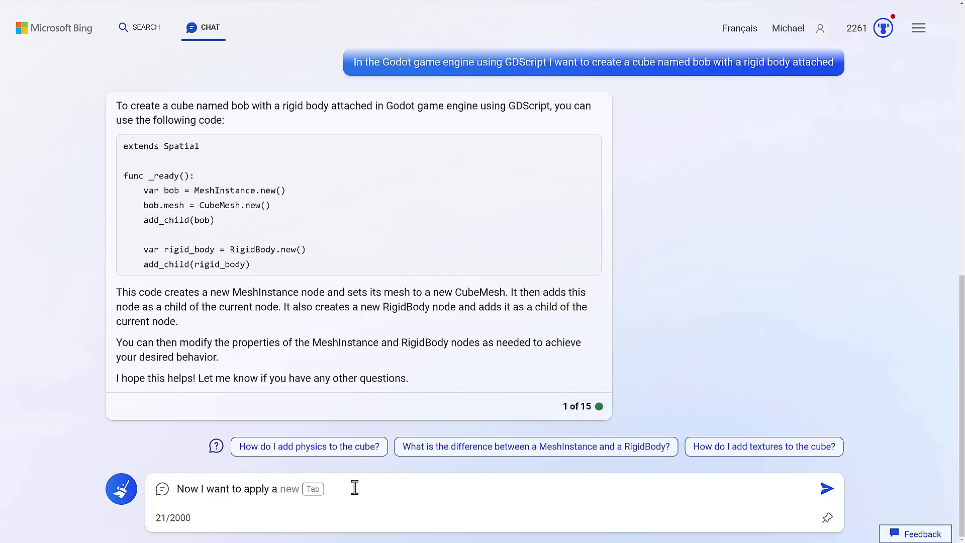
type(" n physics im")
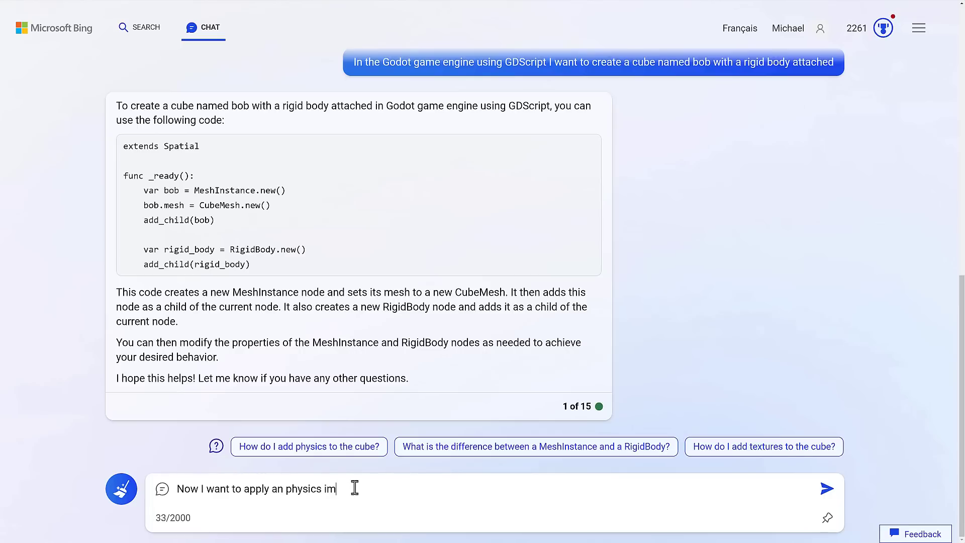
type("pulse of")
type("(0,-10,0) to bob")
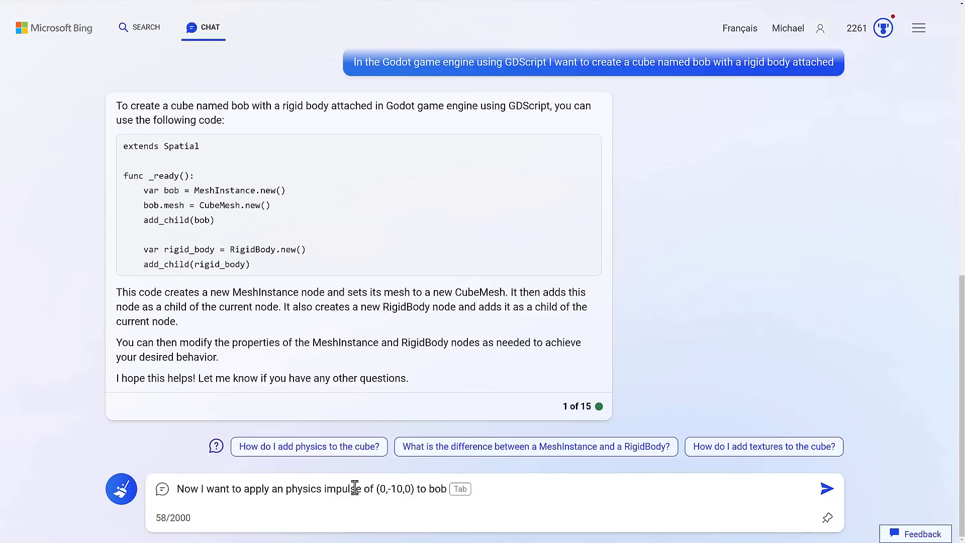
- Send the impulse question and receive the apply_impulse(Vector3(0,-10,0)) answer
key("Return")
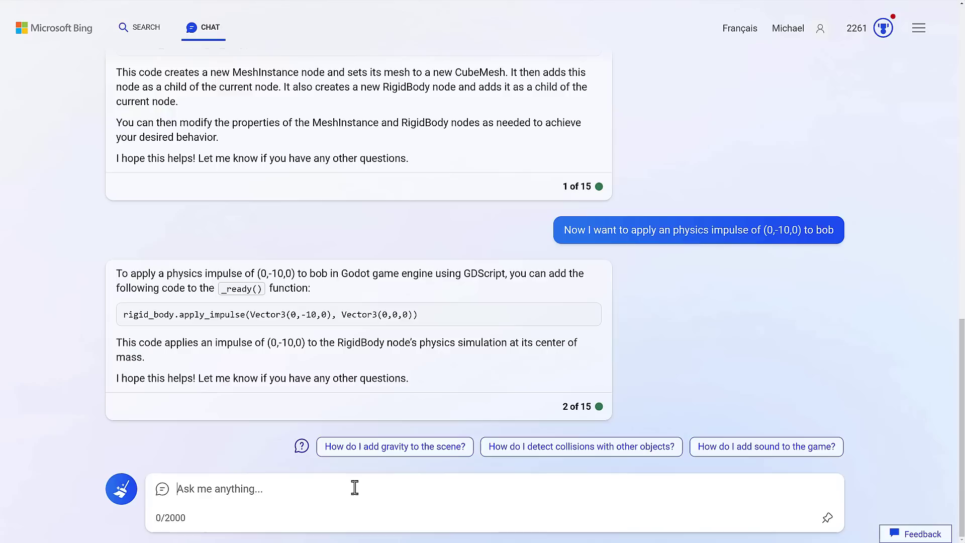
left_click(354, 488)
- Ask Bing to play a WAV file named Doug when the user clicks bob
type("Now when a u")
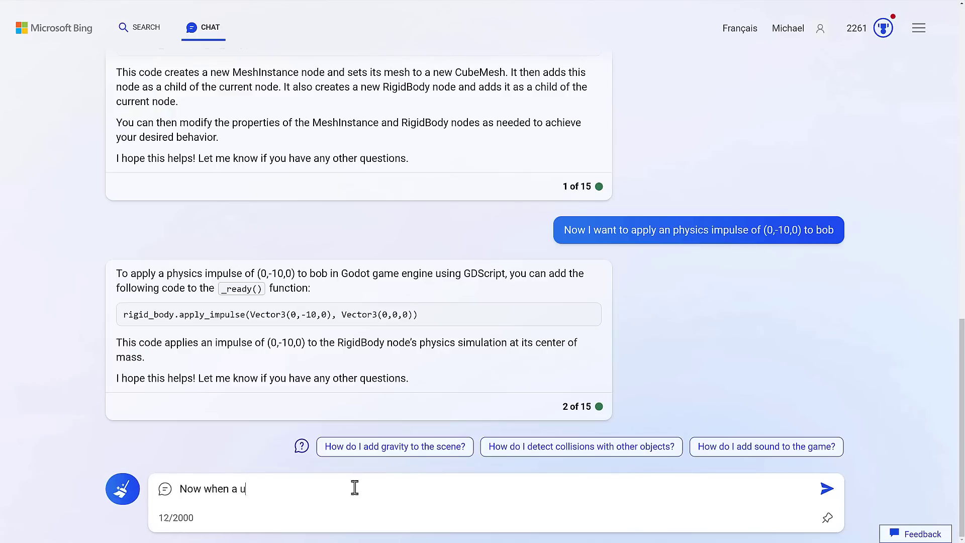
type("ser clicks on bob")
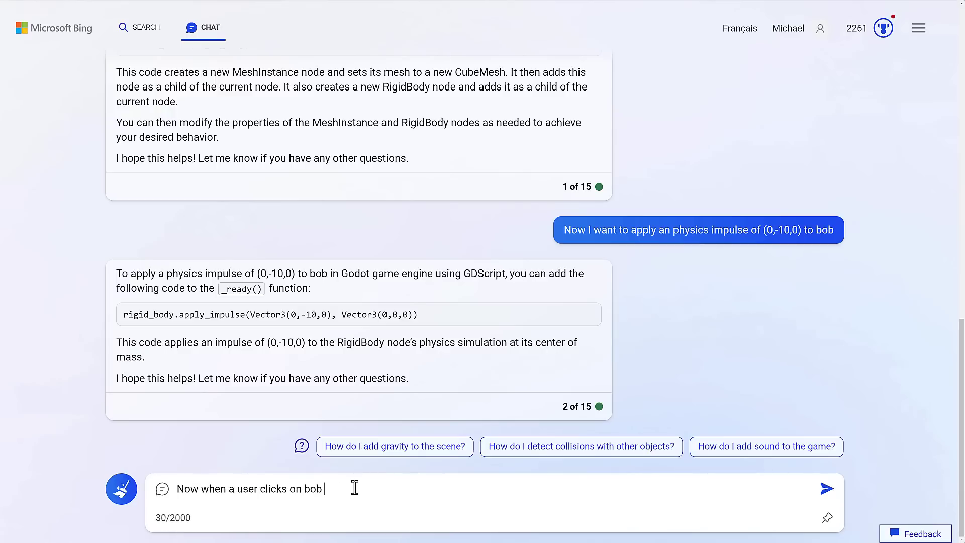
type(" I want to play a WAV audio file na")
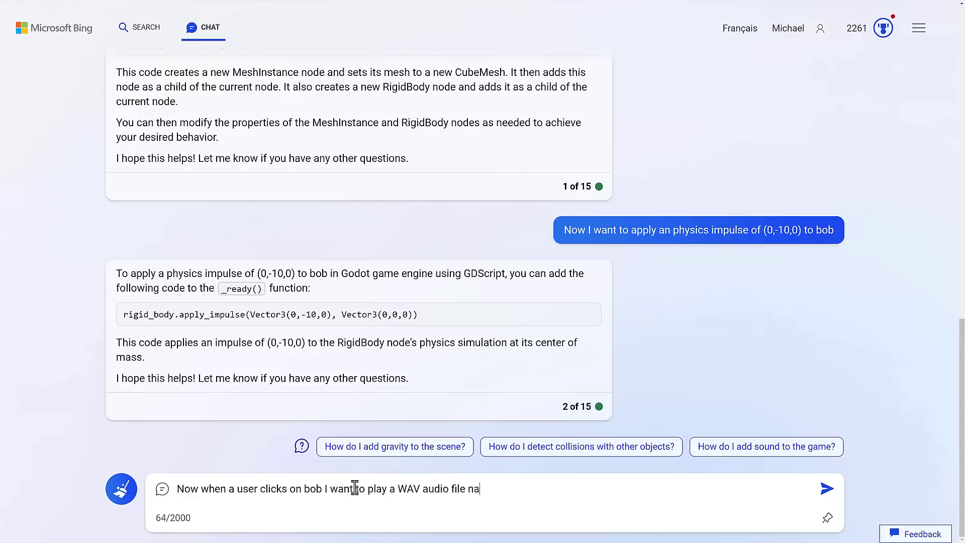
type("me Doug")
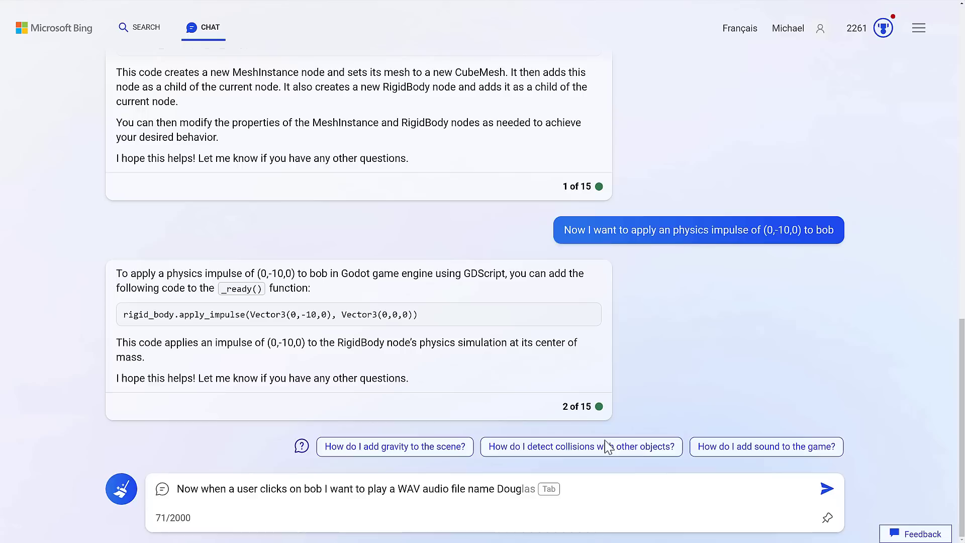
left_click(827, 490)
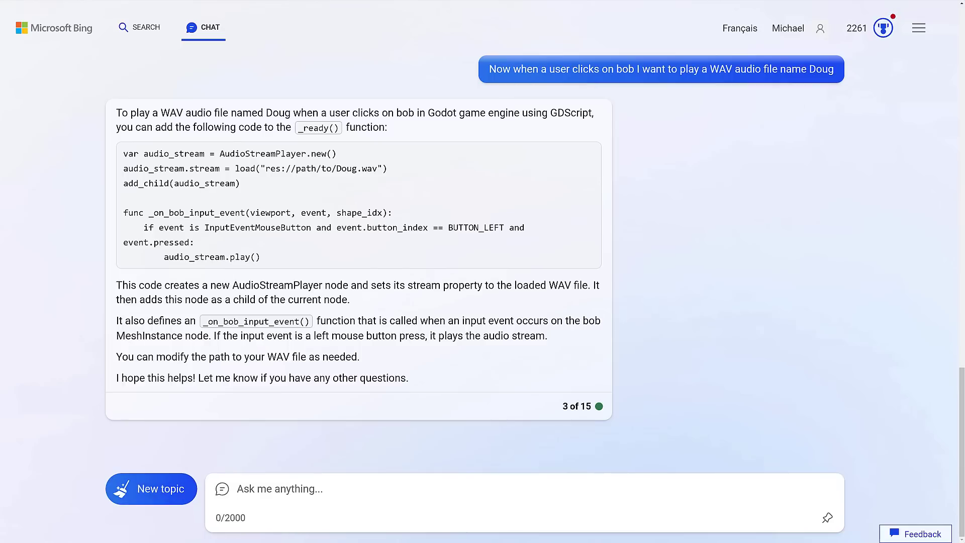
left_click(343, 487)
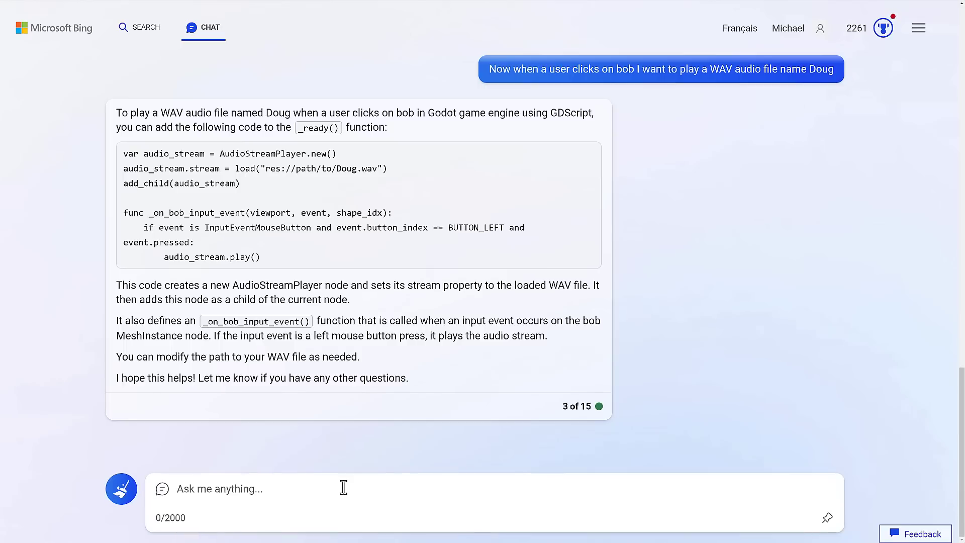
- In a new topic, ask how to play a sound when a Unity level opens
left_click(136, 490)
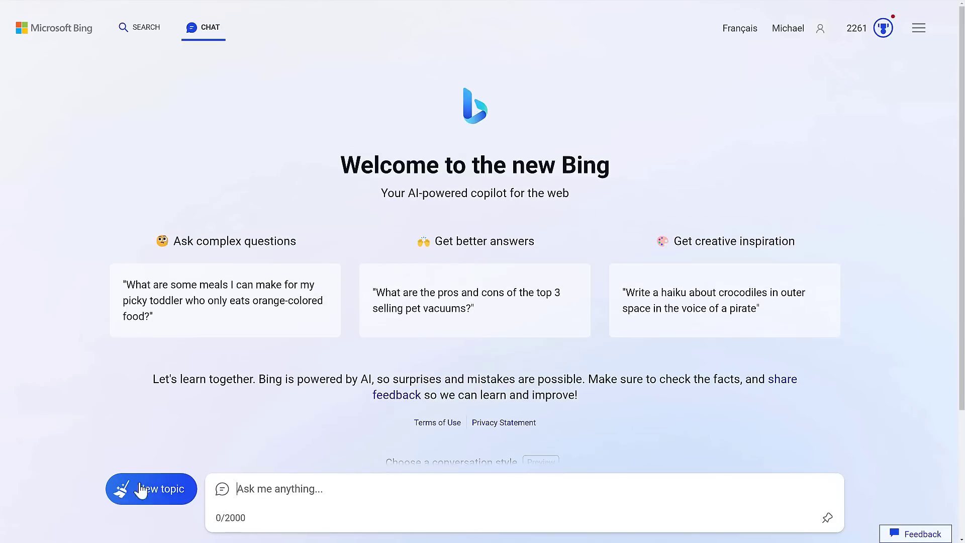
type("In")
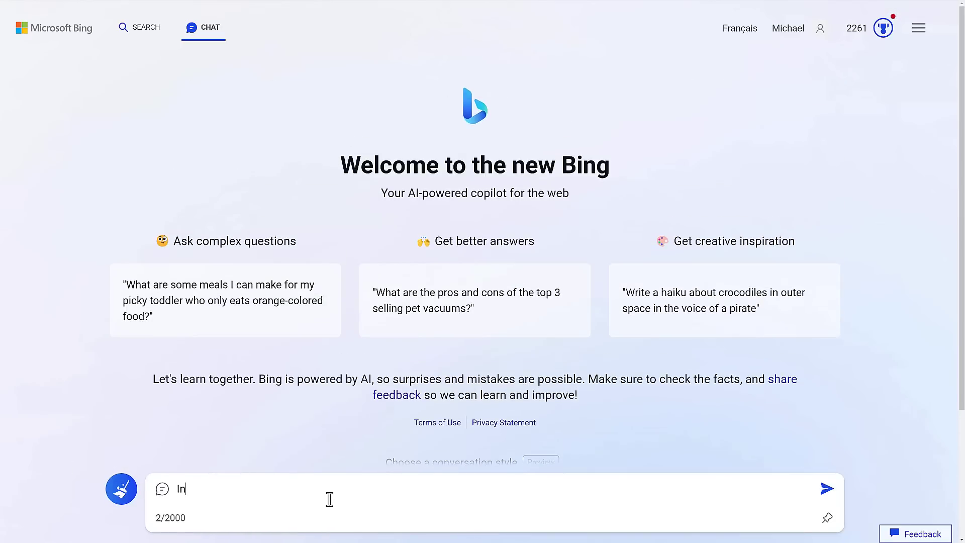
type(" the unity game engi")
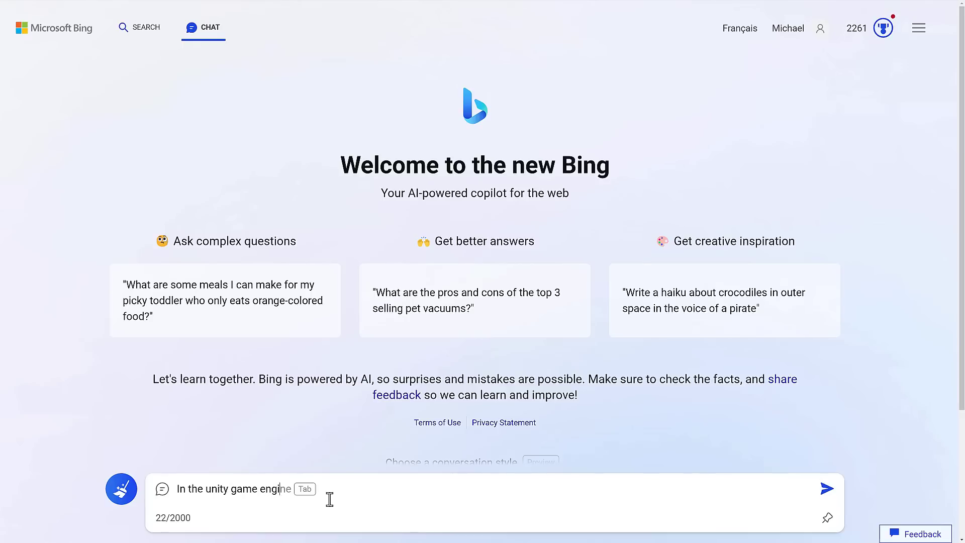
type("ne how do I play a sound ")
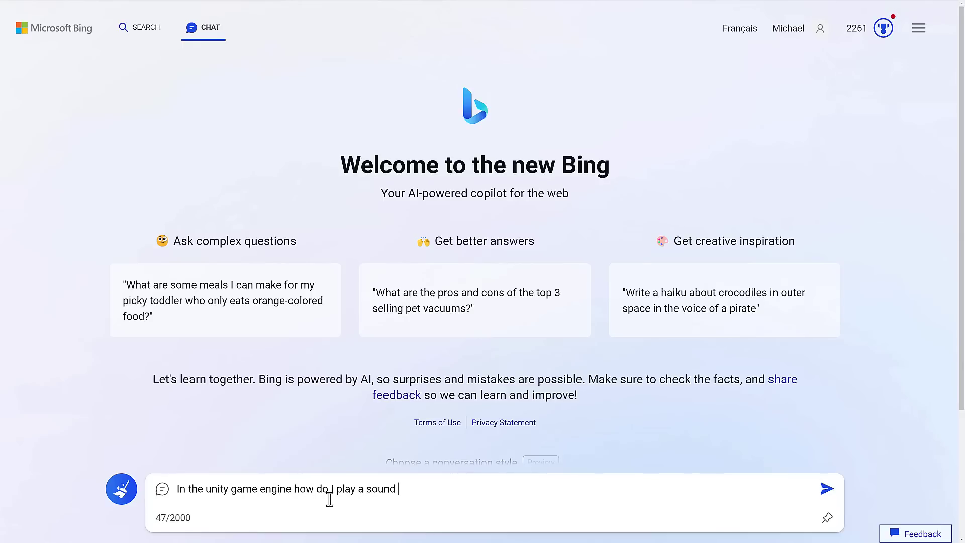
type("when the level opens")
key("Return")
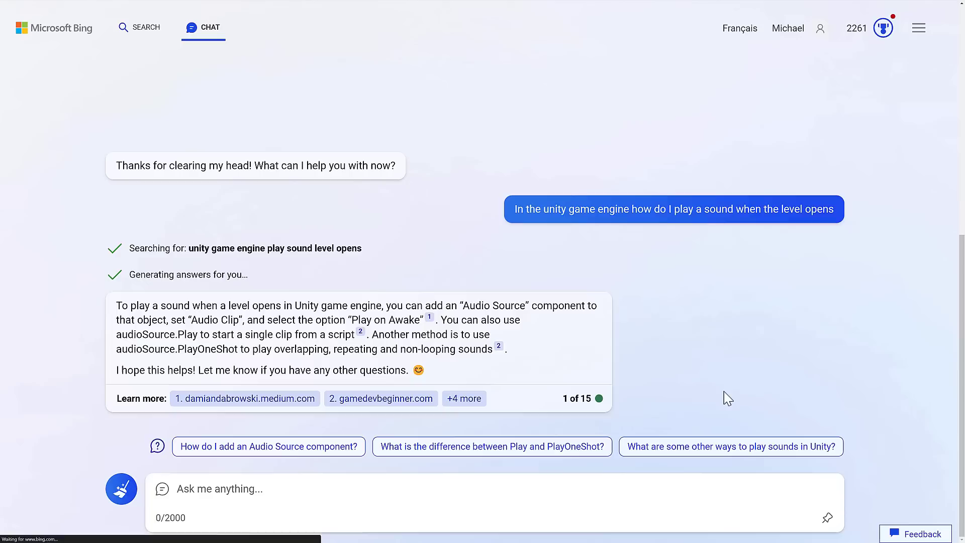
- Ask Bing 'Show me the code required to play the sound' to get the Unity C# script
left_click(275, 493)
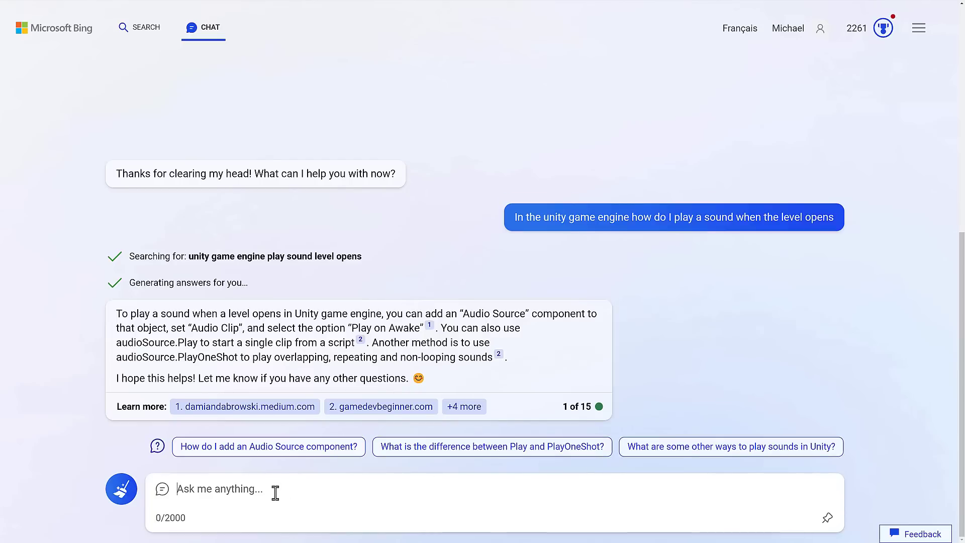
type("Show m")
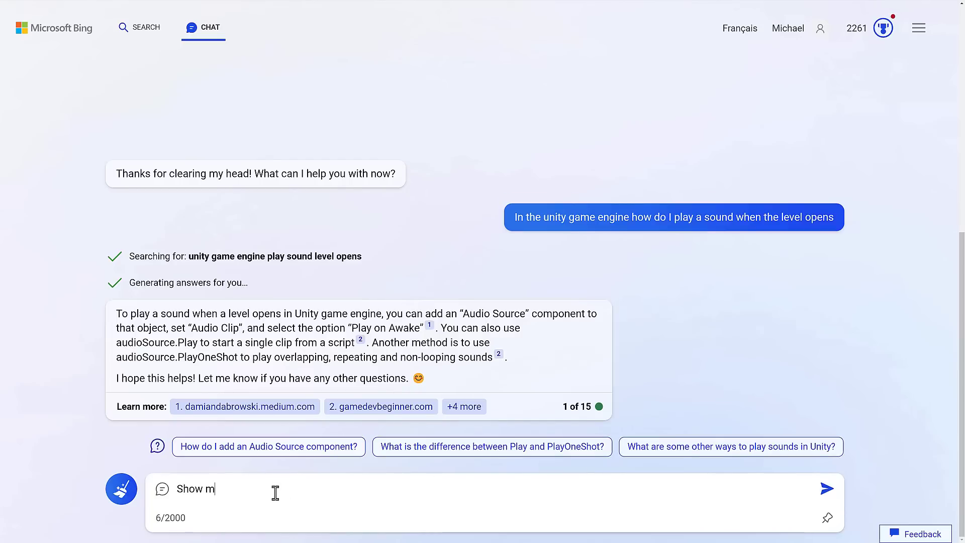
type("e the code requir")
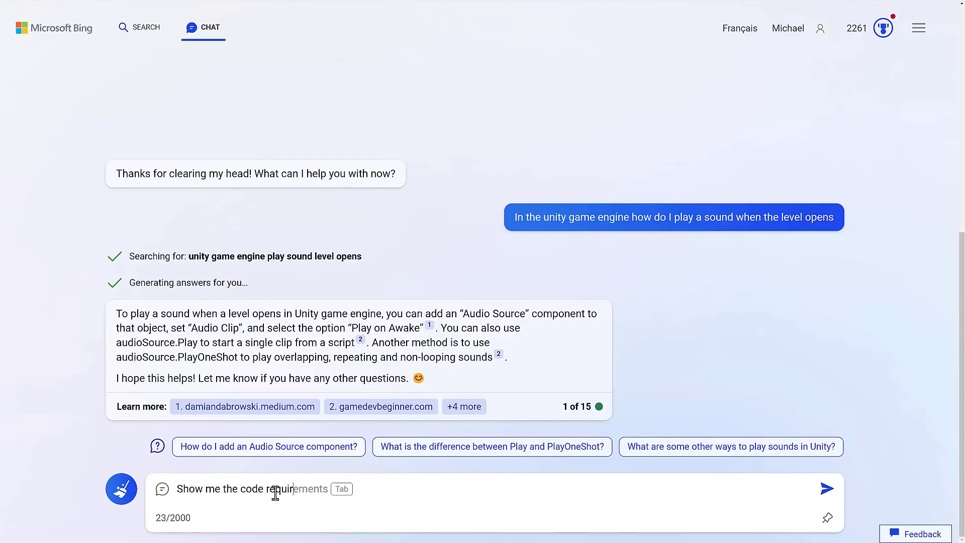
type("ed to play t")
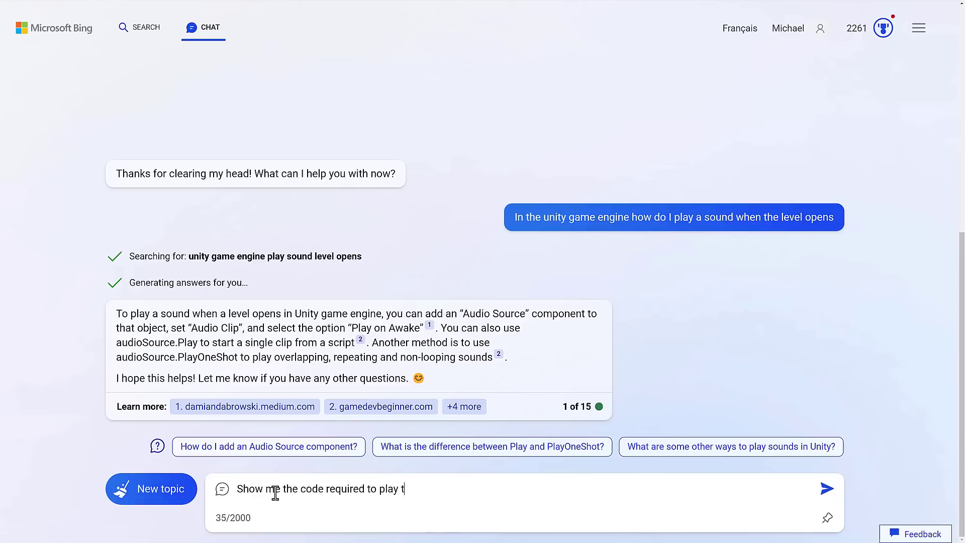
type("he sound")
key("Return")
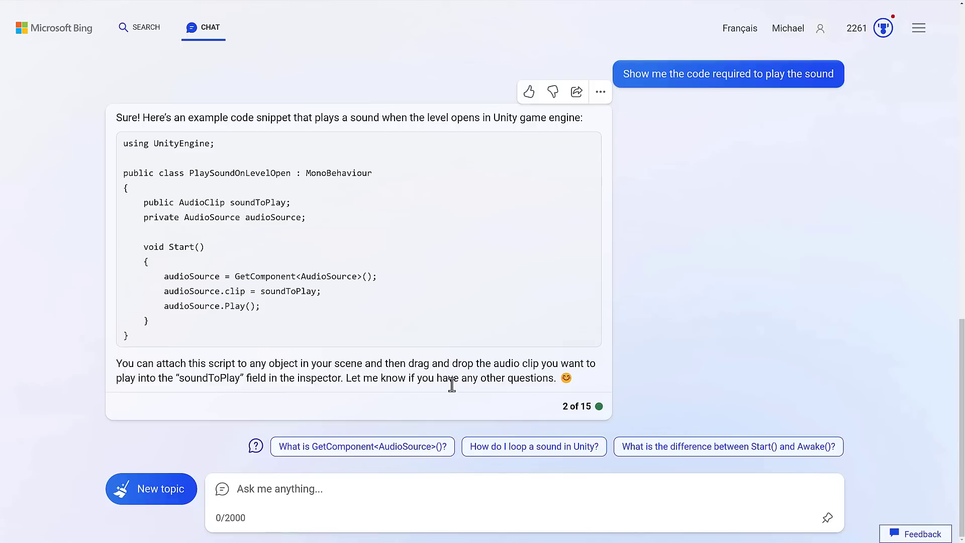
- Ask Bing 'Write a unit test for the code you just generated' for the sound script
type("Right a")
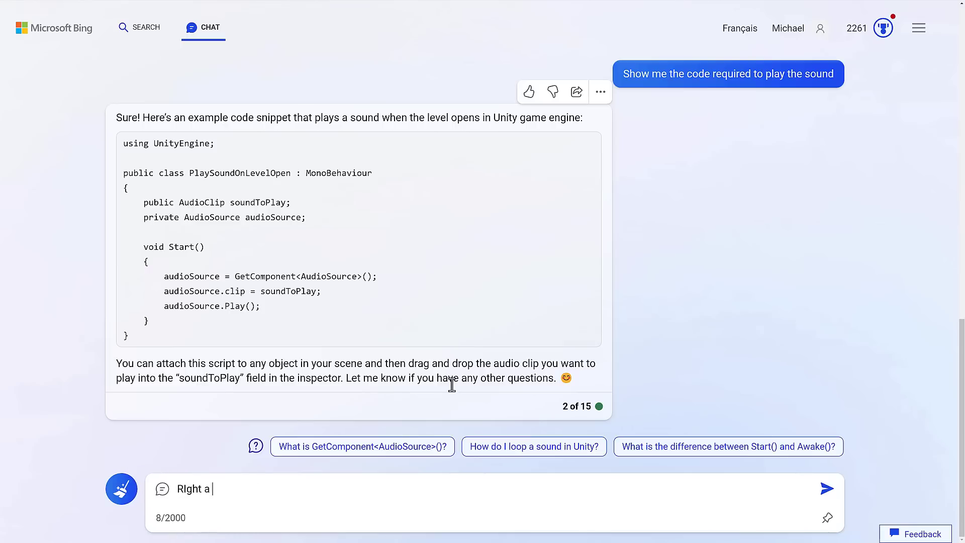
key("BackSpace")
key("BackSpace")
key("BackSpace")
key("BackSpace")
key("BackSpace")
key("BackSpace")
key("BackSpace")
type("Write a unit test ")
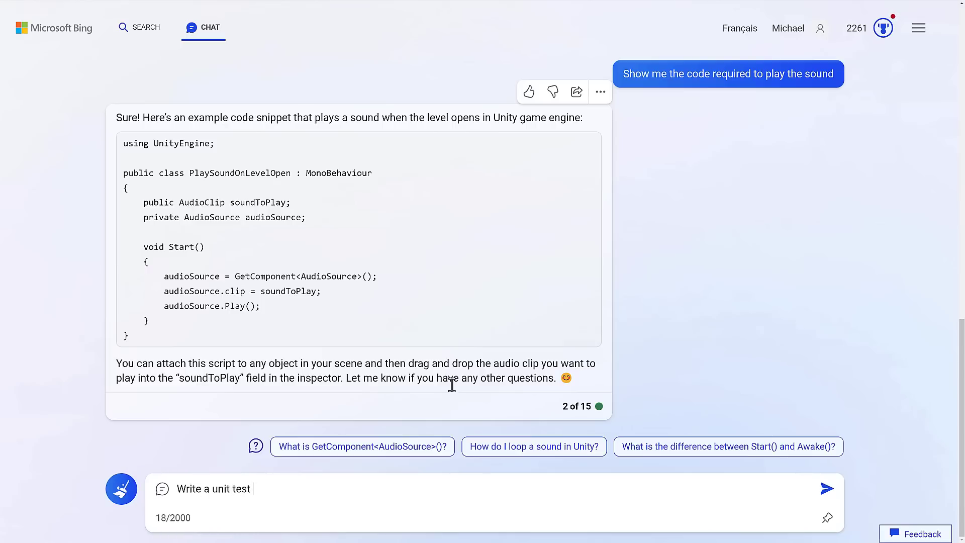
type("for the code you just ")
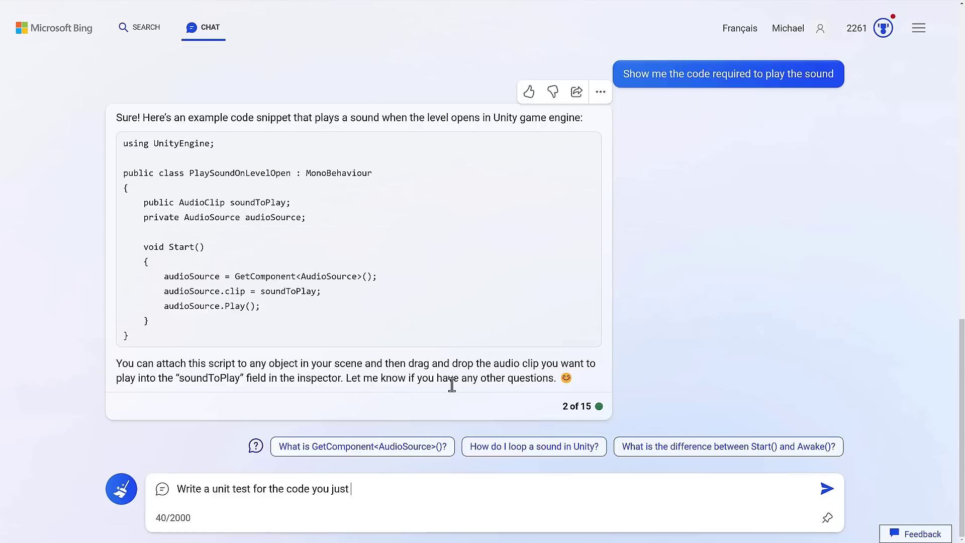
type("generated")
key("Return")
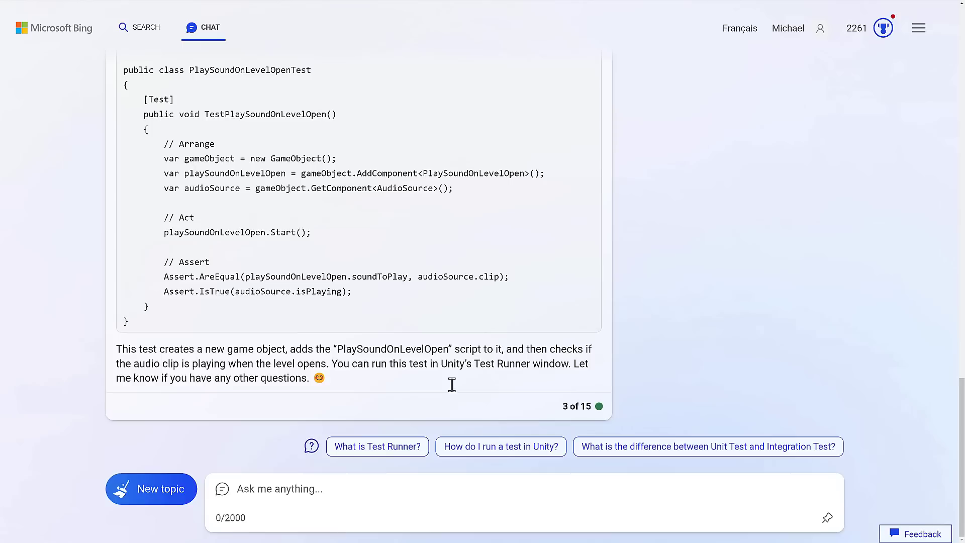
- Ask how to play a sound on Unreal level load with Blueprints, then go to the Copilot X page
type("In unreal engi")
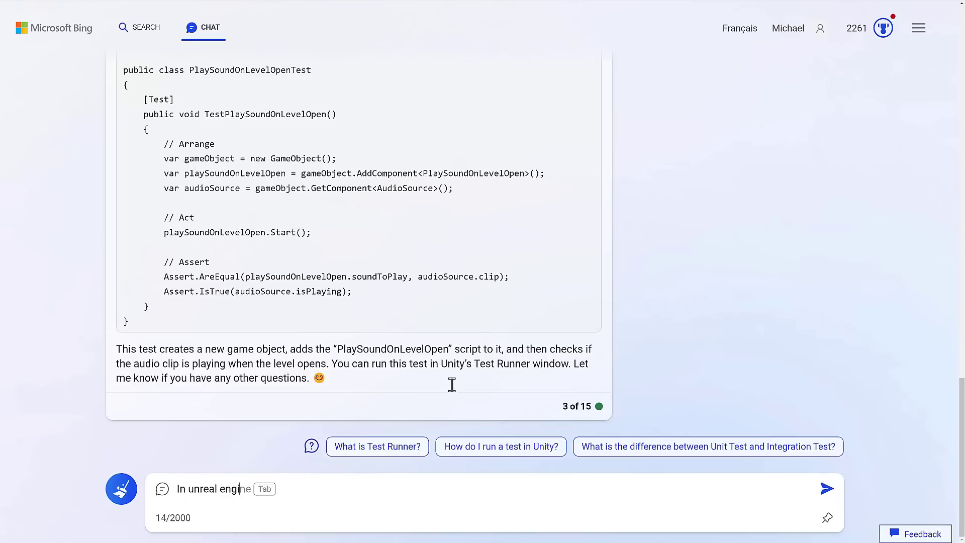
type("ne how do I play a sound when ")
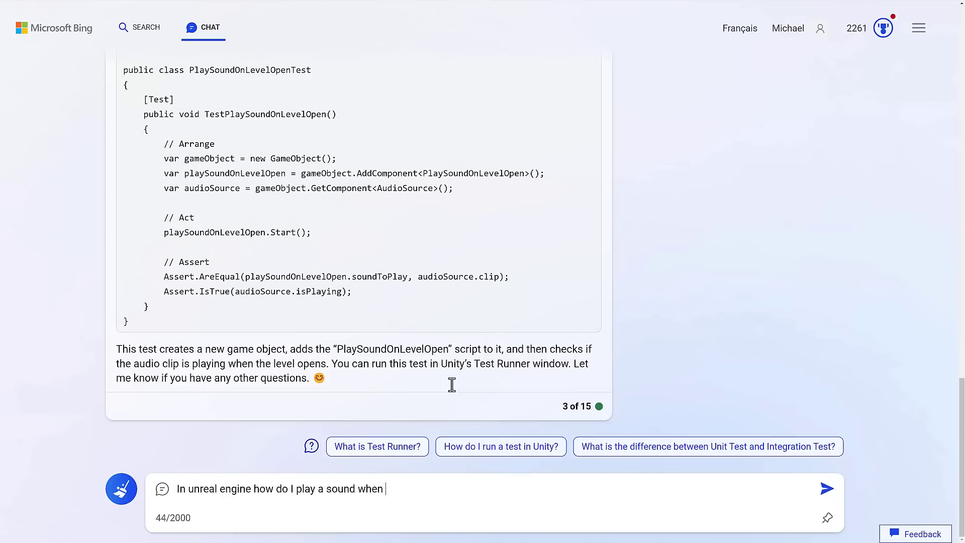
type("the level loads usi")
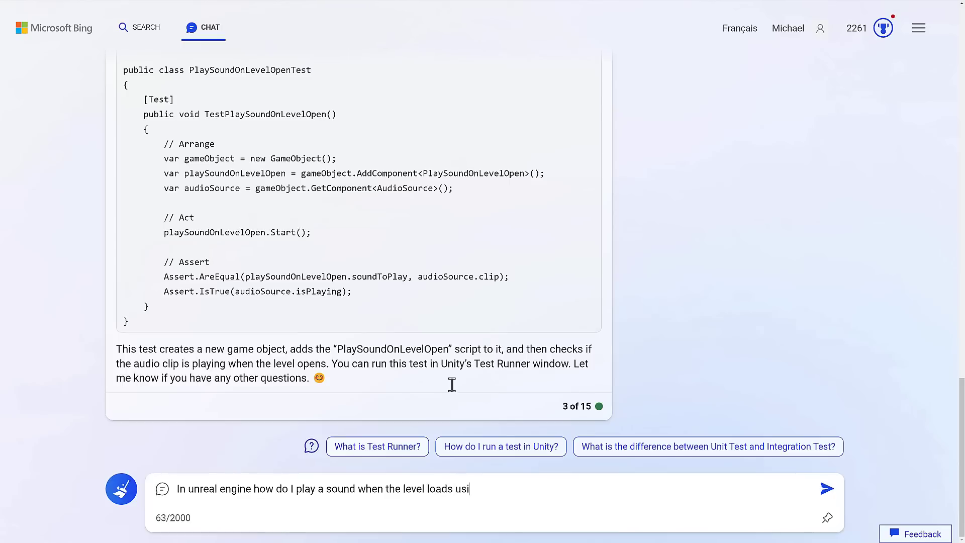
type("ng Blueprints")
key("Return")
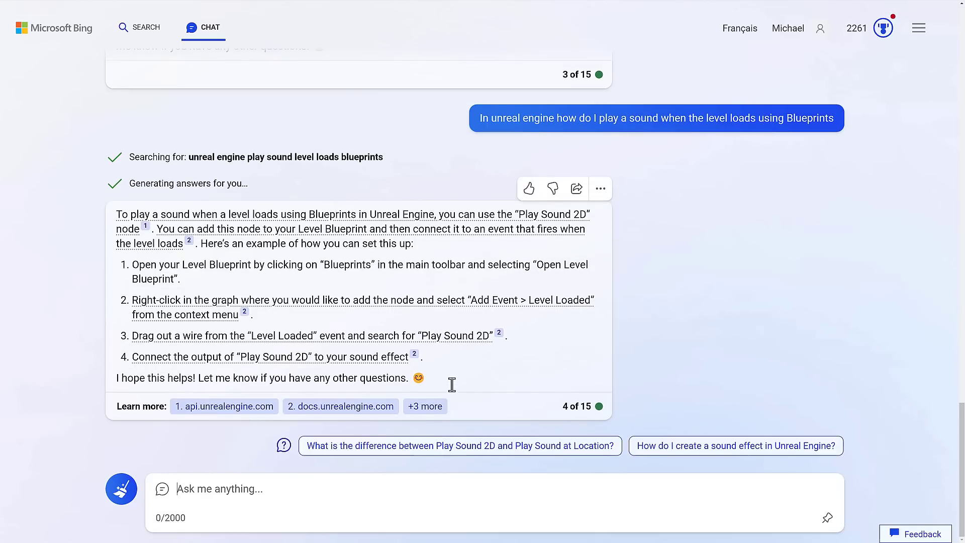
key("ctrl+Tab")
key("ctrl+Tab")
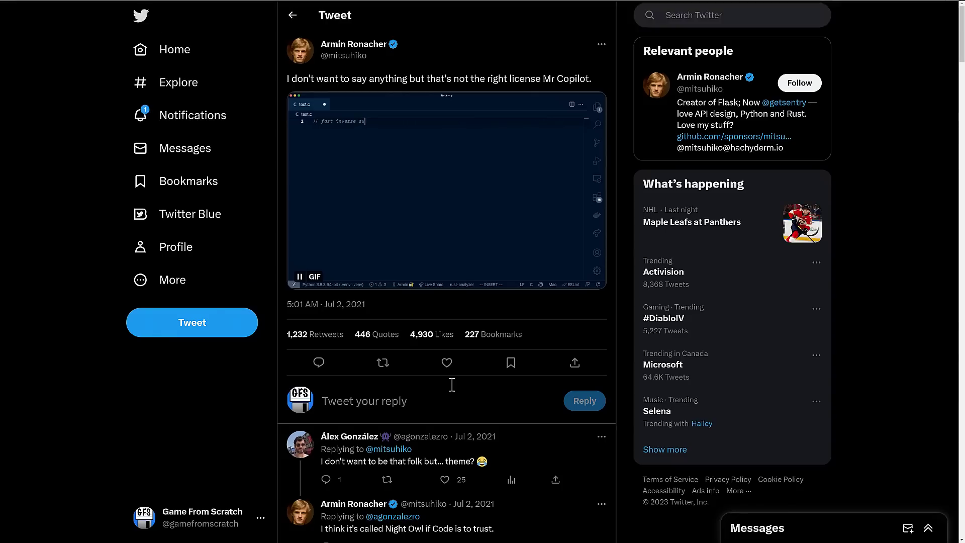
key("ctrl+Tab")
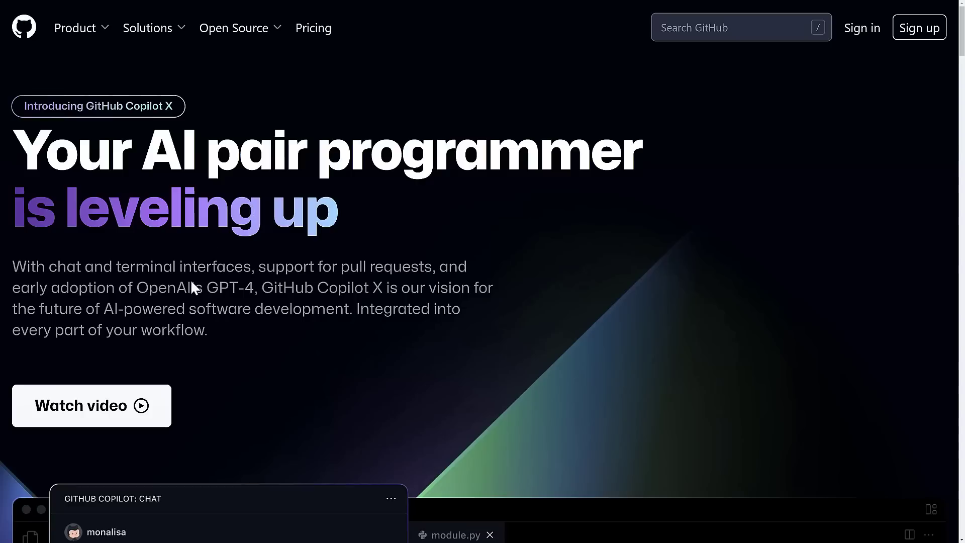
- Scroll through the Copilot X chat, pull request, CLI and docs feature sections and back
scroll(245, 285, "down", 10)
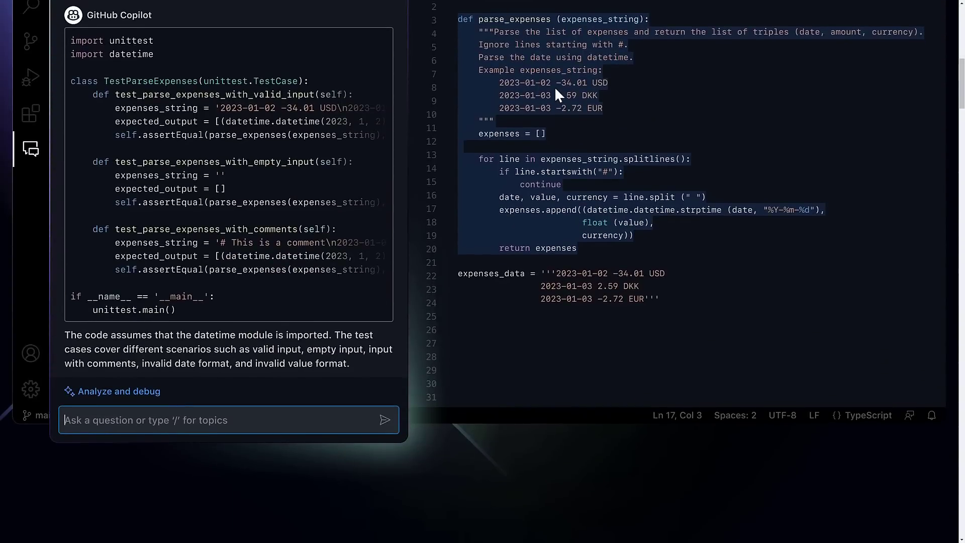
scroll(561, 124, "down", 15)
scroll(561, 125, "down", 15)
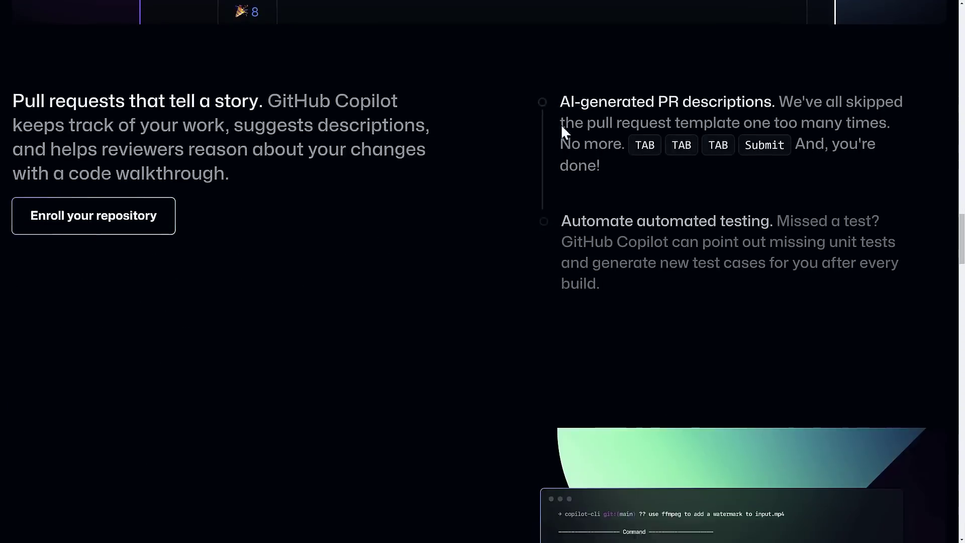
scroll(656, 222, "up", 9)
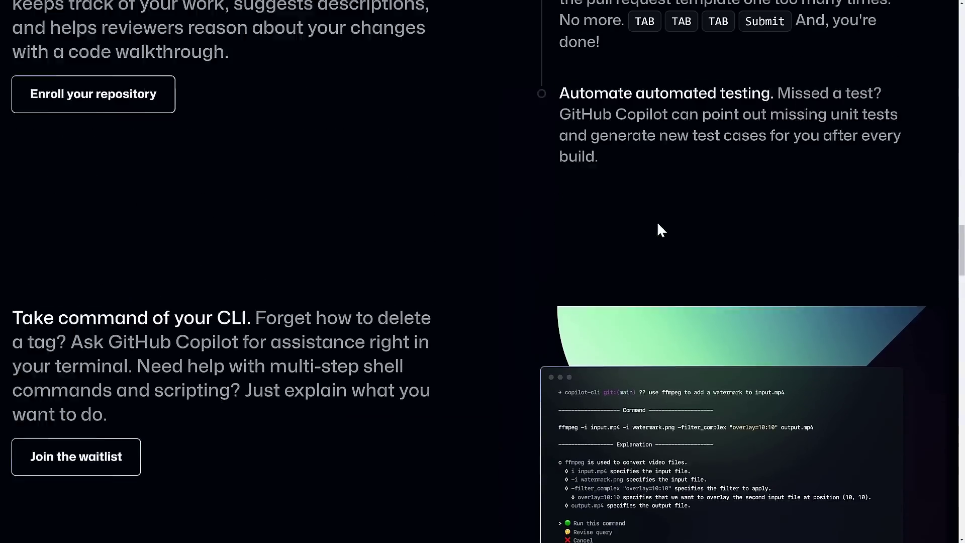
scroll(238, 273, "up", 15)
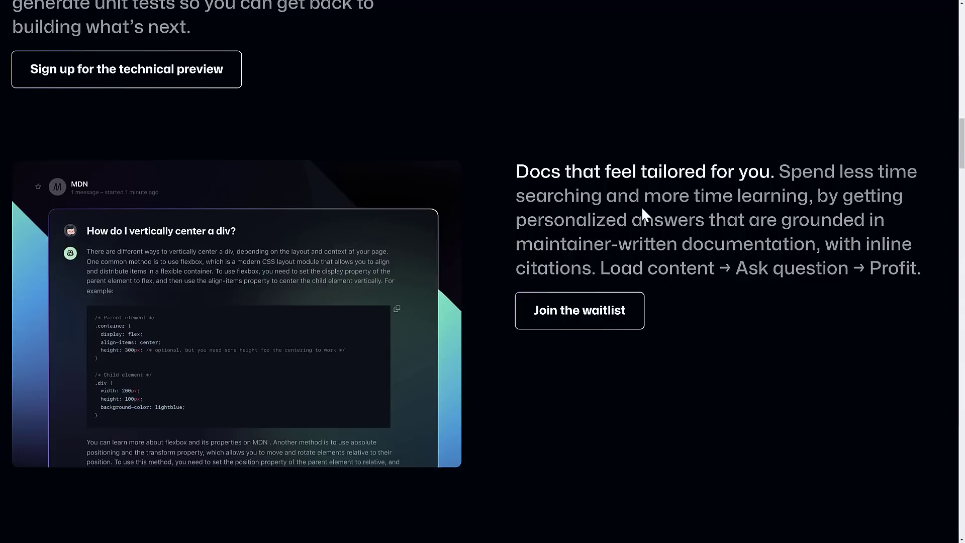
scroll(642, 206, "up", 20)
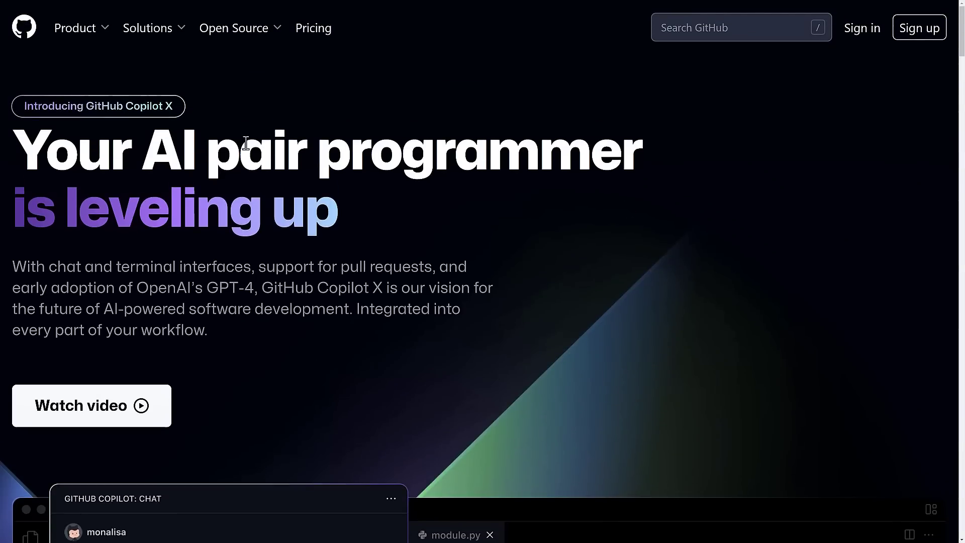
scroll(388, 264, "down", 5)
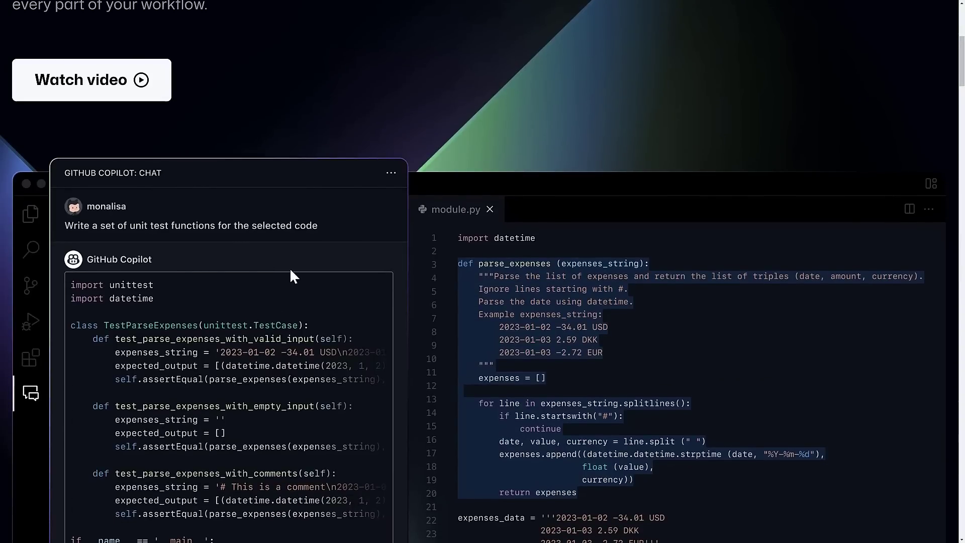
scroll(288, 274, "down", 1)
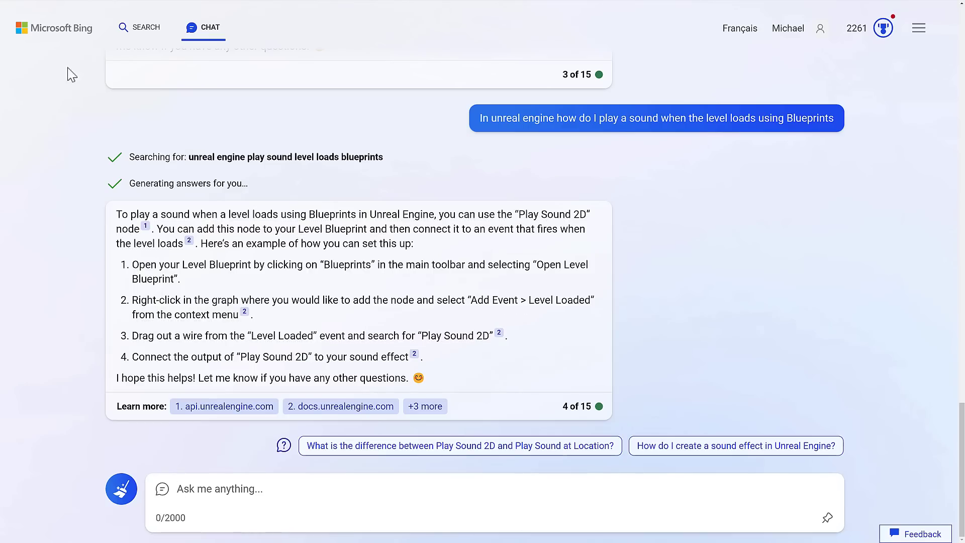
mouse_move(210, 352)
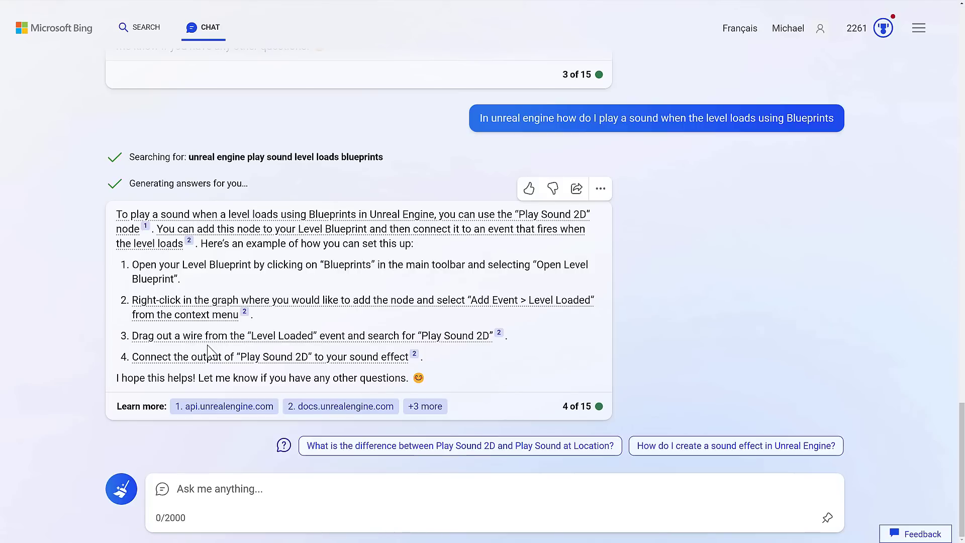